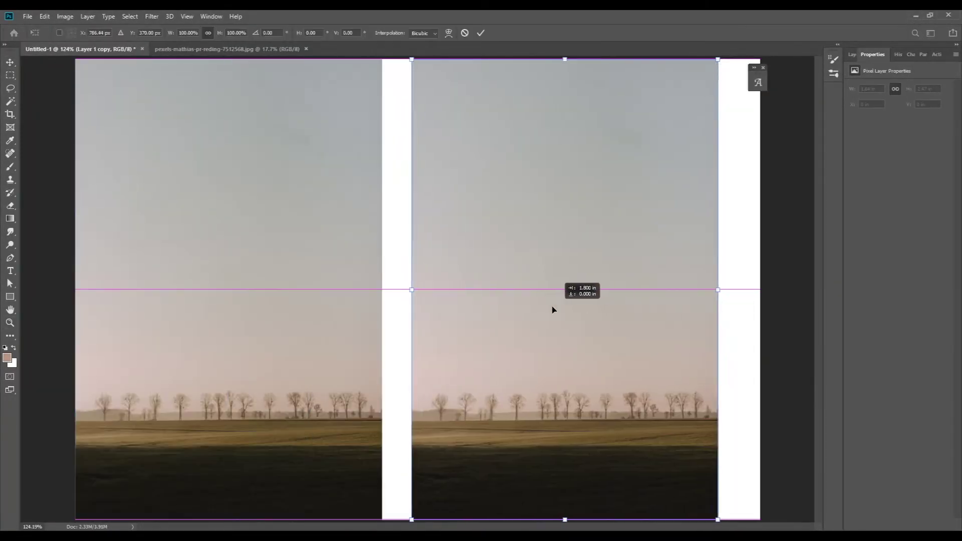
# Shift the copied field photo left and select a tall strip of it
pyautogui.moveTo(554, 310); pyautogui.dragTo(515, 307)
pyautogui.press('Return')
pyautogui.press('m')
pyautogui.moveTo(317, 59); pyautogui.dragTo(366, 520)
pyautogui.hotkey('ctrl', 'd')
# Duplicate the field photo and move the copy right to fill the white area
pyautogui.hotkey('ctrl', 'j')
pyautogui.hotkey('ctrl', 't')
pyautogui.moveTo(401, 350); pyautogui.dragTo(634, 321)
pyautogui.press('Return')
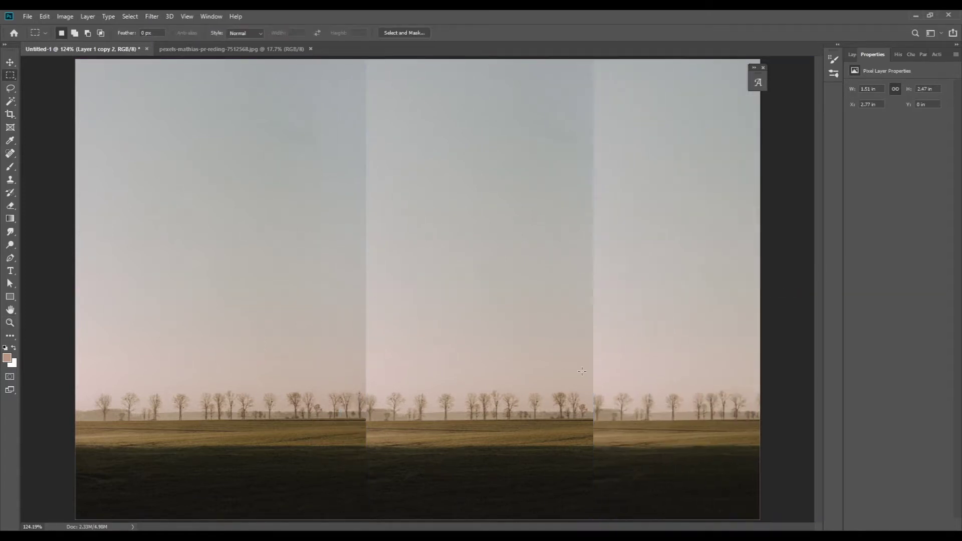
# Mask the right and middle copies and paint away their seams with a full-opacity black brush
pyautogui.click(856, 54)
pyautogui.click(891, 525)
pyautogui.press('b')
pyautogui.press('d')
pyautogui.press('0')
pyautogui.press('0')
pyautogui.press('[')
pyautogui.press('[')
pyautogui.press('[')
pyautogui.moveTo(579, 339); pyautogui.dragTo(577, 420)
pyautogui.click(897, 131)
pyautogui.click(891, 525)
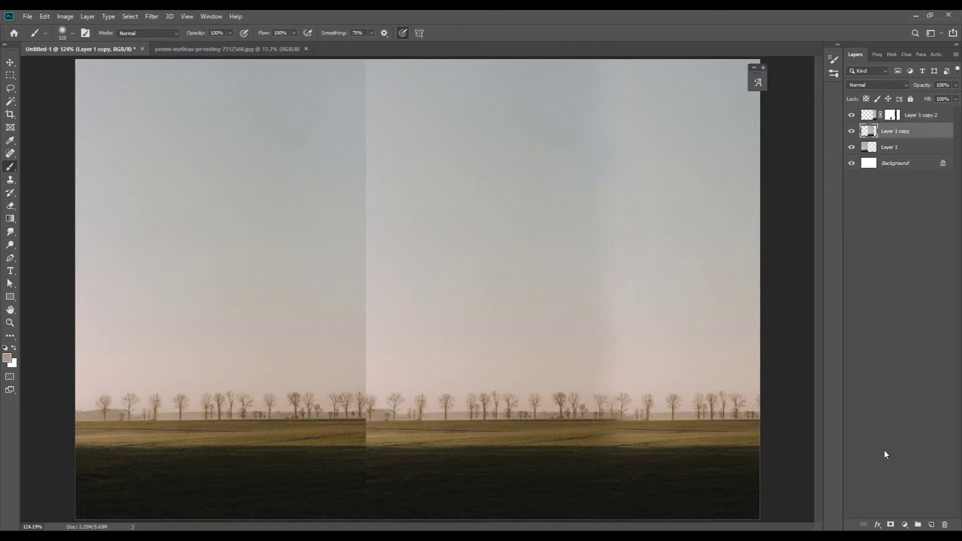
pyautogui.moveTo(382, 458)
pyautogui.mouseDown()
pyautogui.moveTo(336, 425)
pyautogui.moveTo(337, 75)
pyautogui.moveTo(485, 520)
pyautogui.mouseUp()
# On the original field layer, select the area around the remaining seam
pyautogui.click(890, 146)
pyautogui.press('m')
pyautogui.hotkey('ctrl', ';')
pyautogui.moveTo(372, 59); pyautogui.dragTo(568, 519)
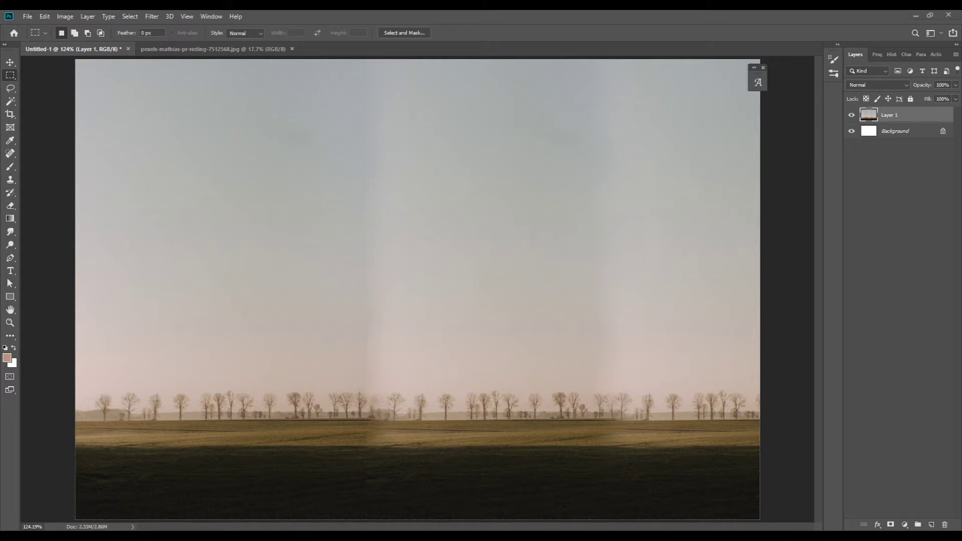
# Dodge the sky in the middle of the image to brighten it
pyautogui.press('o')
pyautogui.moveTo(396, 361)
pyautogui.mouseDown()
pyautogui.moveTo(370, 262)
pyautogui.moveTo(361, 140)
pyautogui.mouseUp()
pyautogui.press(']')
pyautogui.press(']')
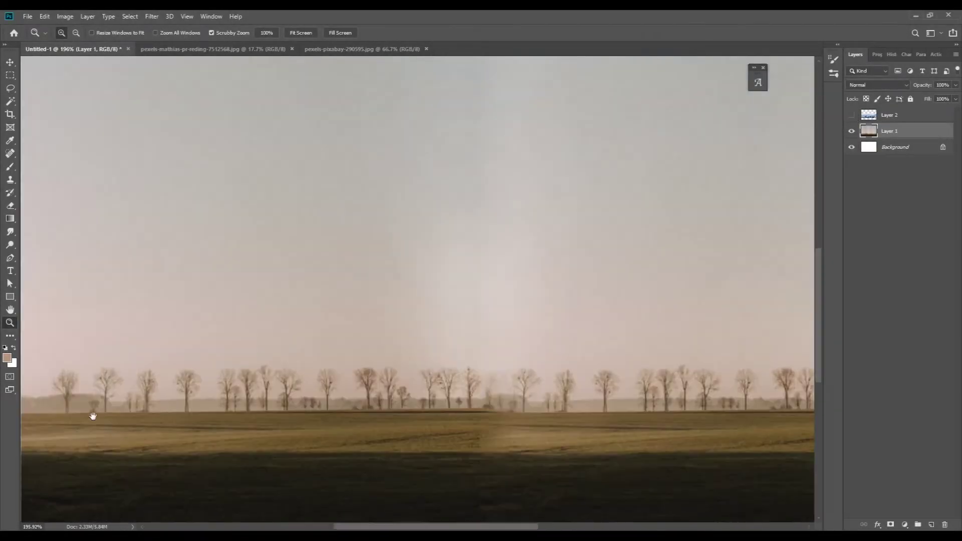
# Pen-trace the horizon and copy the field below it to a new layer
pyautogui.scroll(-3, 93, 416)
pyautogui.scroll(4, 200, 415)
pyautogui.press('p')
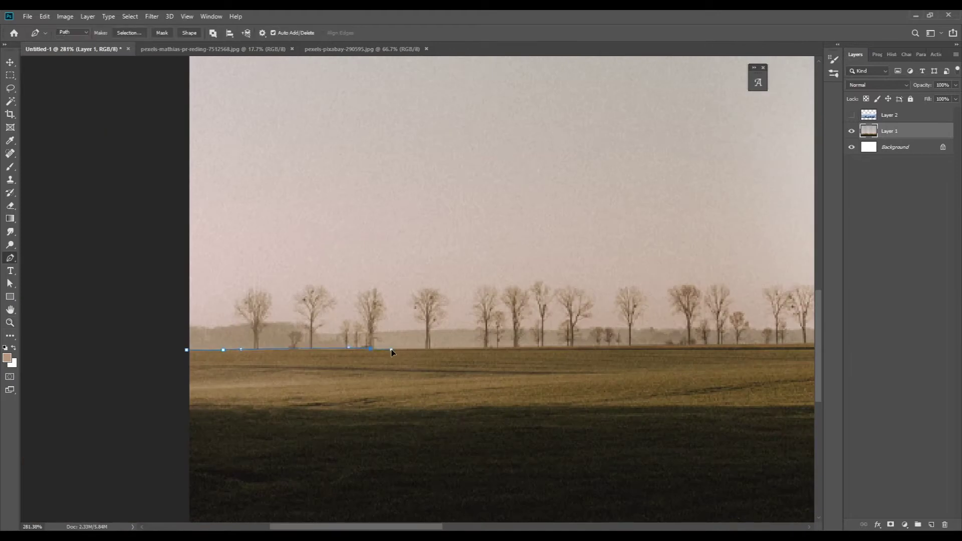
pyautogui.moveTo(414, 351)
pyautogui.mouseDown()
pyautogui.moveTo(296, 346)
pyautogui.moveTo(275, 361)
pyautogui.mouseUp()
pyautogui.moveTo(467, 358)
pyautogui.mouseDown()
pyautogui.moveTo(480, 356)
pyautogui.moveTo(453, 367)
pyautogui.moveTo(236, 339)
pyautogui.mouseUp()
pyautogui.moveTo(367, 341); pyautogui.dragTo(405, 343)
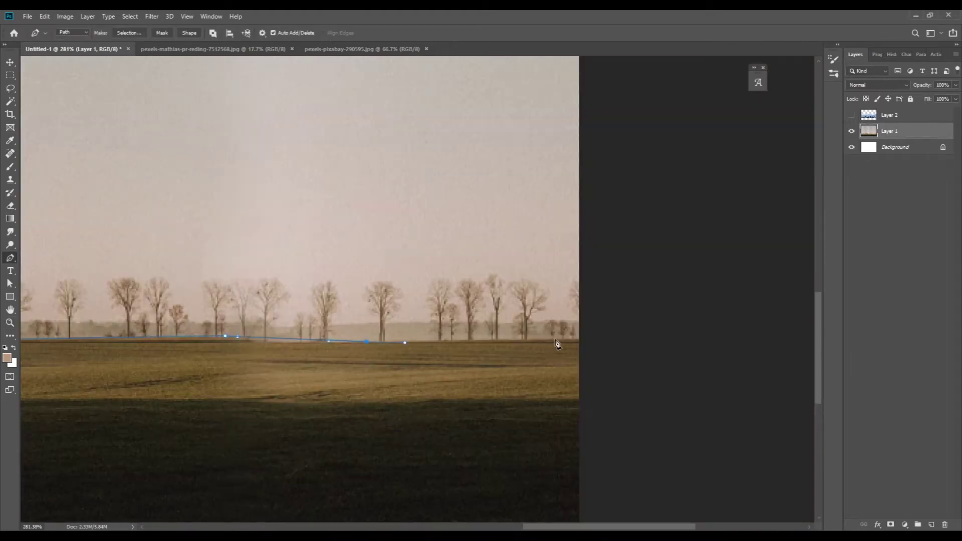
pyautogui.moveTo(597, 342)
pyautogui.mouseDown()
pyautogui.moveTo(485, 419)
pyautogui.moveTo(726, 419)
pyautogui.mouseUp()
pyautogui.click(241, 464)
pyautogui.click(258, 232)
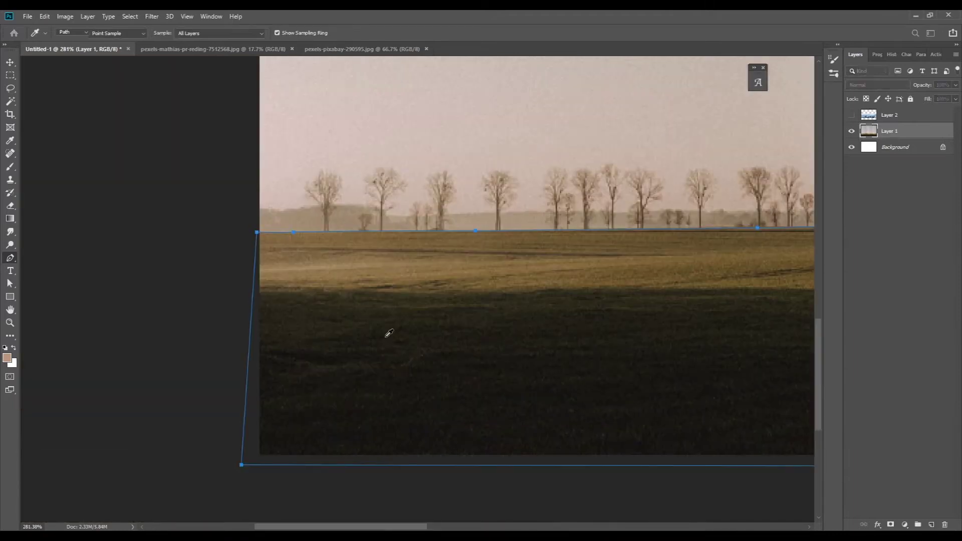
pyautogui.hotkey('ctrl', 'Return')
pyautogui.hotkey('ctrl', 'shift', 'alt', 'n')
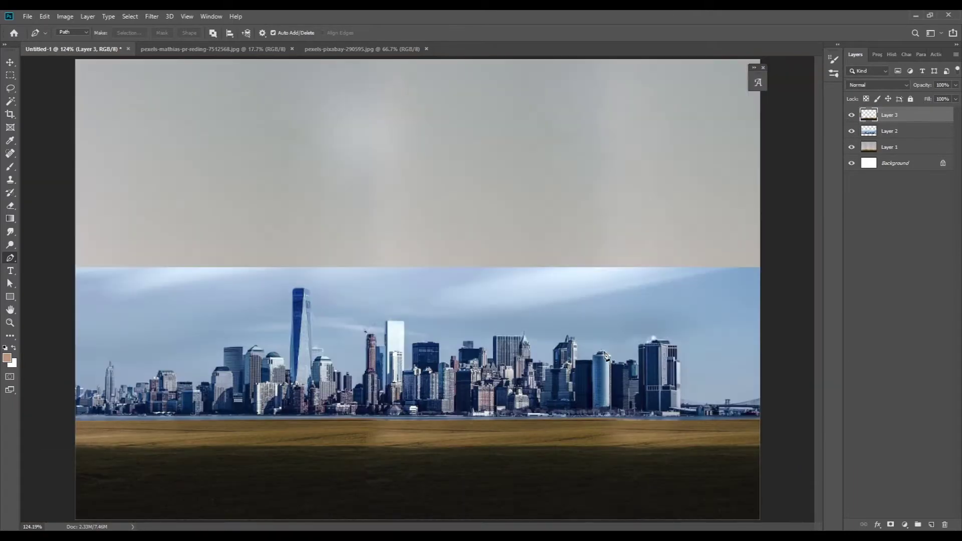
# Mask away the original sky of the skyline photo
pyautogui.click(900, 135)
pyautogui.press('w')
pyautogui.click(365, 302)
pyautogui.hotkey('ctrl', 'd')
pyautogui.press('p')
pyautogui.scroll(5, 419, 334)
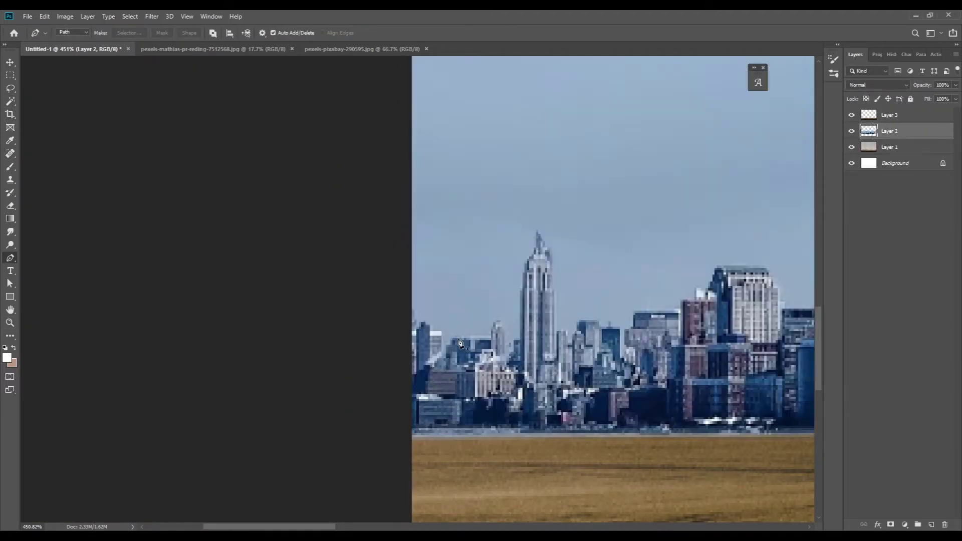
pyautogui.press('p')
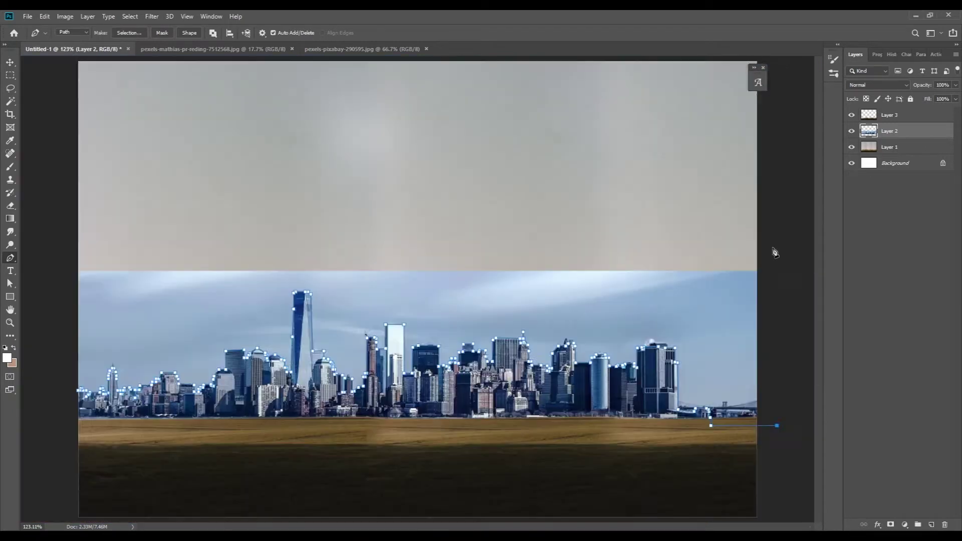
pyautogui.click(892, 525)
# Shift the skyline right and scale it up much larger
pyautogui.click(868, 131)
pyautogui.hotkey('ctrl', 't')
pyautogui.press('Return')
pyautogui.press('i')
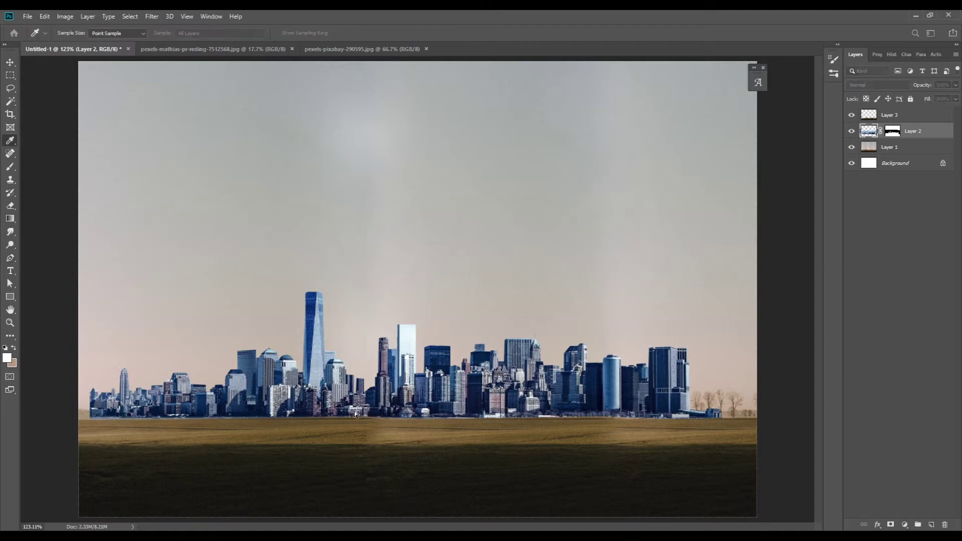
pyautogui.press('a')
pyautogui.hotkey('ctrl', 't')
pyautogui.moveTo(426, 265); pyautogui.dragTo(415, 153)
pyautogui.press('Return')
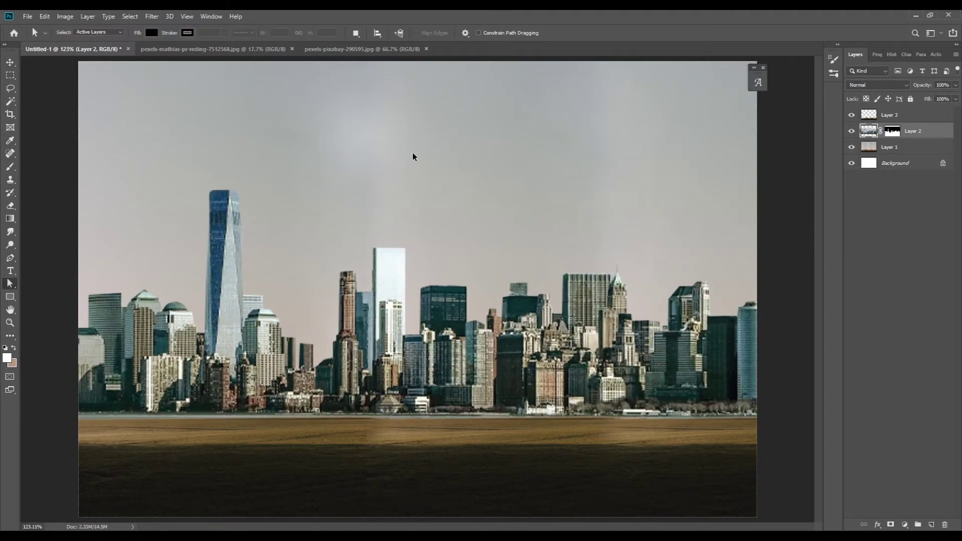
# Trace the stray buildings at the skyline's waterline and hide them in the mask
pyautogui.press('z')
pyautogui.moveTo(150, 369); pyautogui.dragTo(408, 412)
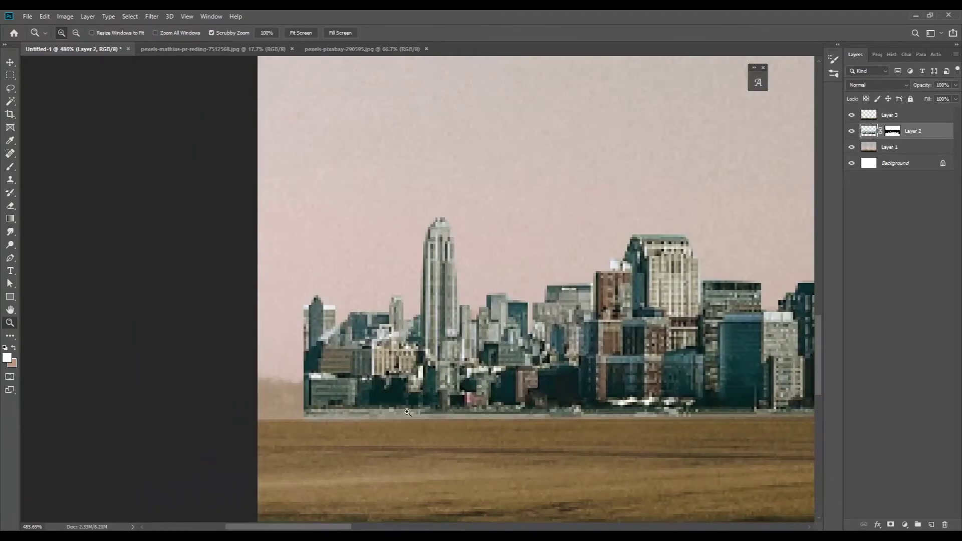
pyautogui.press('p')
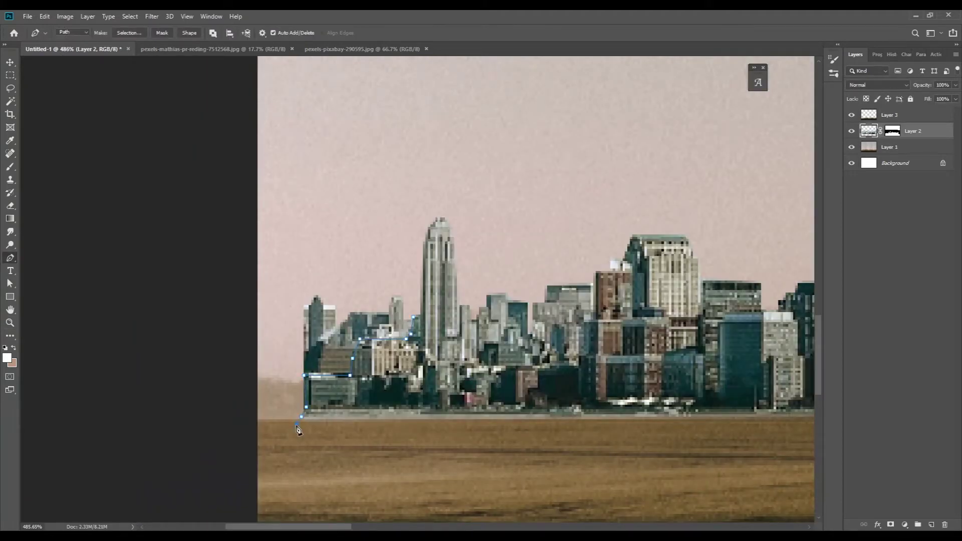
pyautogui.hotkey('ctrl', 'Return')
pyautogui.click(893, 131)
pyautogui.press('Delete')
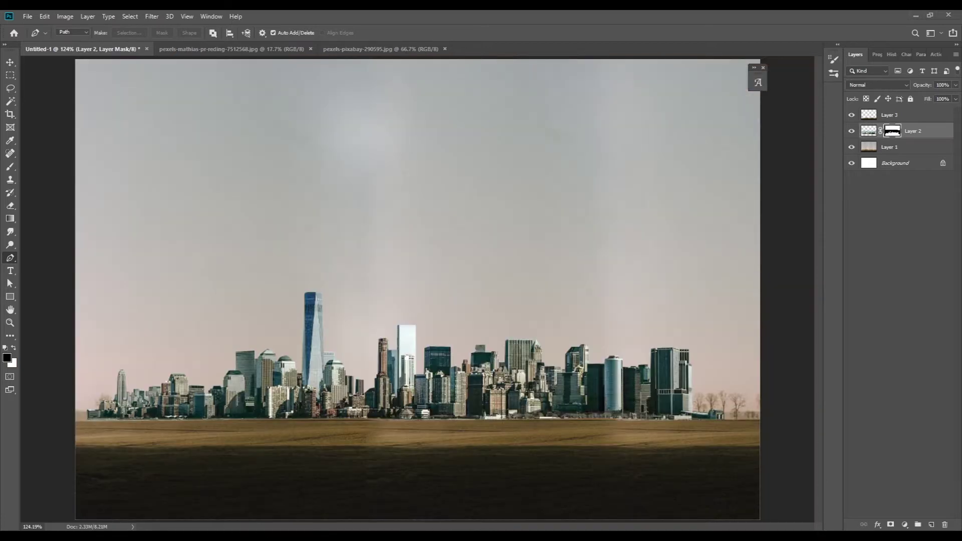
pyautogui.press('z')
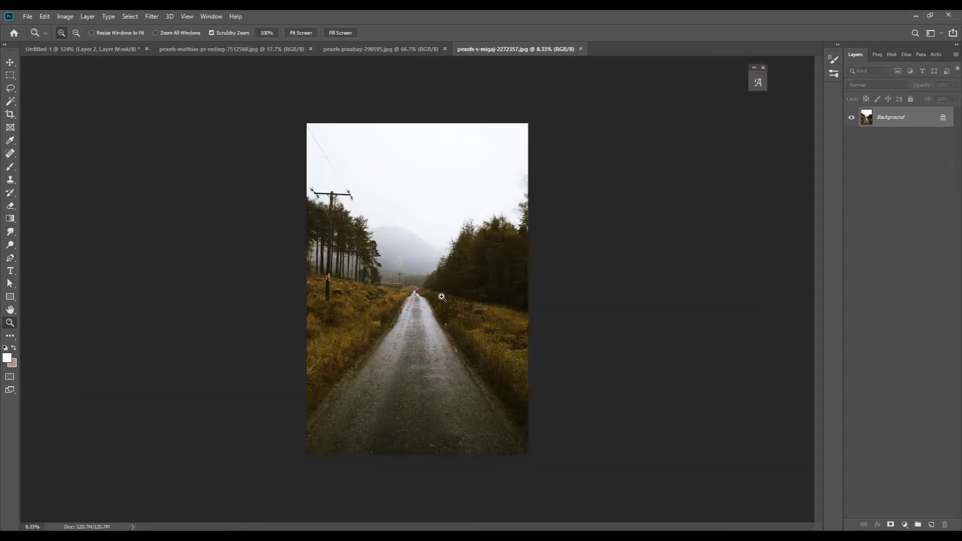
# Bring the road photo into the composite above the ground and stretch its top to the horizon
pyautogui.press('m')
pyautogui.hotkey('ctrl', 'a')
pyautogui.moveTo(500, 473)
pyautogui.mouseDown()
pyautogui.moveTo(390, 295)
pyautogui.moveTo(423, 305)
pyautogui.mouseUp()
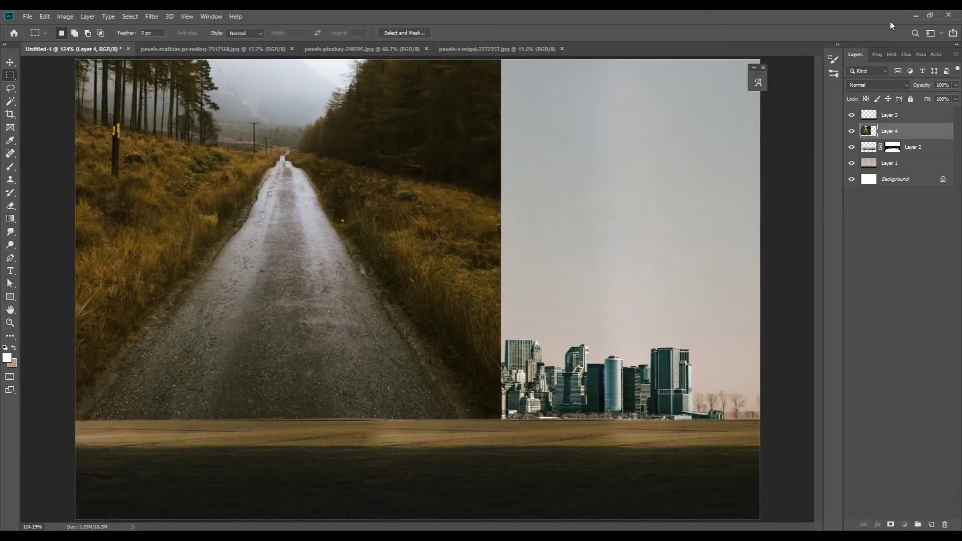
pyautogui.hotkey('ctrl', ']')
pyautogui.hotkey('ctrl', 't')
pyautogui.moveTo(382, 186); pyautogui.dragTo(473, 235)
pyautogui.moveTo(381, 107); pyautogui.dragTo(381, 396)
pyautogui.press('Return')
# Mask away the road photo's right side and clip it to the ground layer
pyautogui.click(891, 525)
pyautogui.press('b')
pyautogui.moveTo(570, 398)
pyautogui.mouseDown()
pyautogui.moveTo(623, 495)
pyautogui.moveTo(157, 440)
pyautogui.moveTo(279, 408)
pyautogui.moveTo(657, 441)
pyautogui.mouseUp()
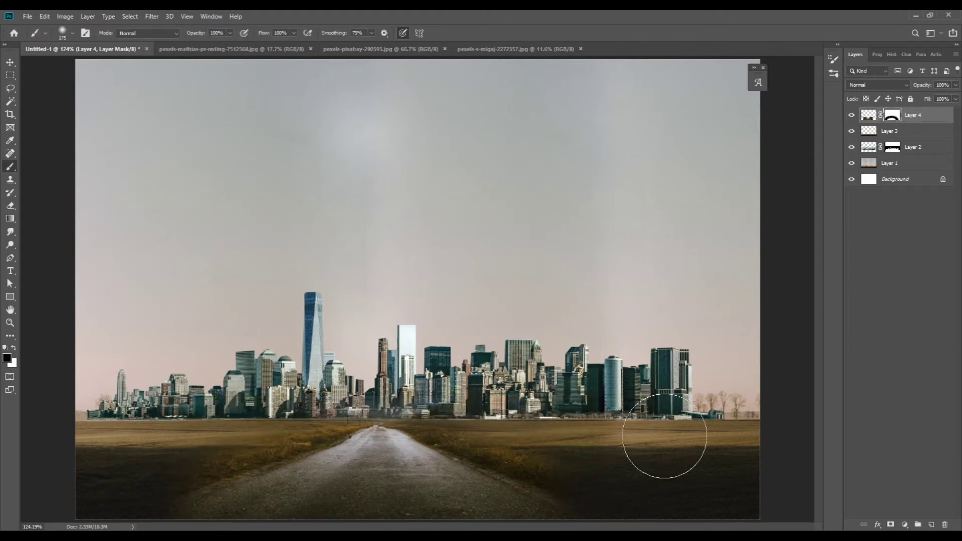
pyautogui.press('v')
pyautogui.press('m')
pyautogui.moveTo(247, 344); pyautogui.dragTo(550, 421)
pyautogui.hotkey('ctrl', 'alt', 'g')
# Close the field source photo and fit the composite in view
pyautogui.press('z')
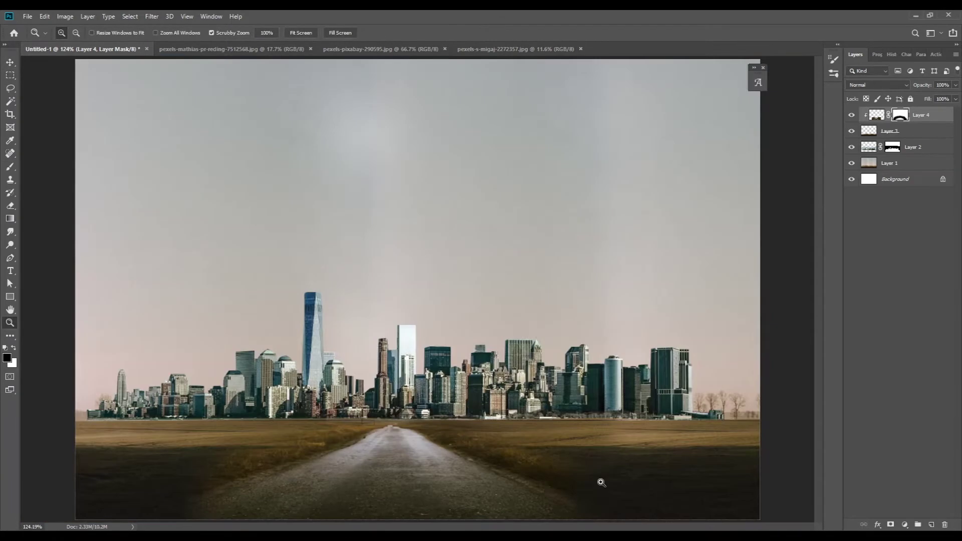
pyautogui.moveTo(423, 411); pyautogui.dragTo(441, 411)
pyautogui.click(311, 48)
pyautogui.hotkey('ctrl', '2')
pyautogui.hotkey('ctrl', '0')
pyautogui.scroll(-1, 418, 242)
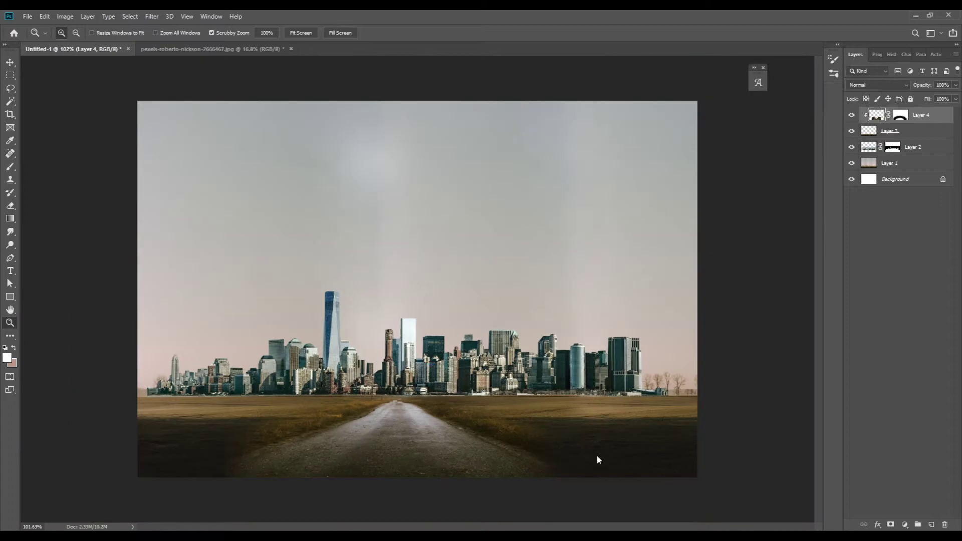
pyautogui.click(898, 130)
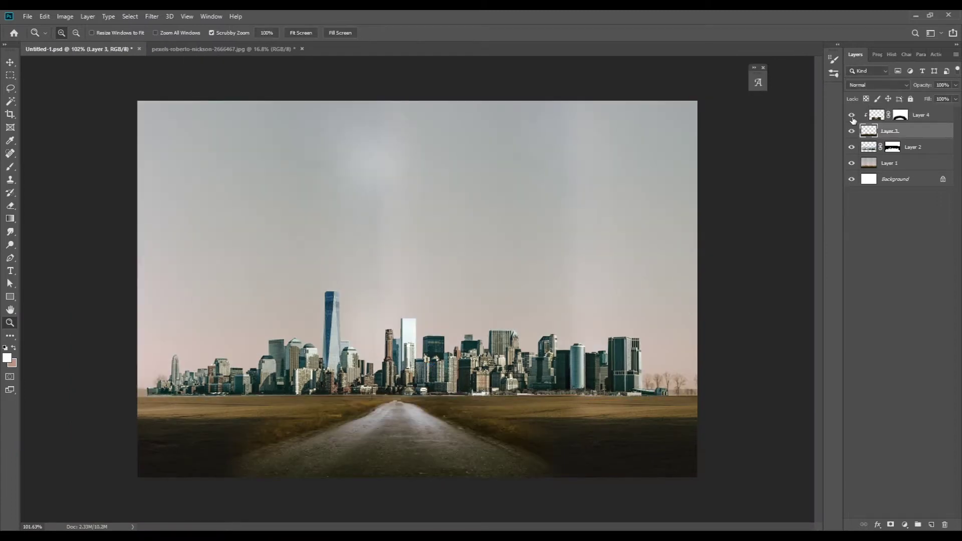
pyautogui.click(932, 523)
pyautogui.hotkey('ctrl', ']')
pyautogui.press('b')
pyautogui.moveTo(214, 404)
pyautogui.mouseDown()
pyautogui.moveTo(389, 387)
pyautogui.moveTo(503, 397)
pyautogui.mouseUp()
pyautogui.doubleClick(942, 85)
pyautogui.write('50')
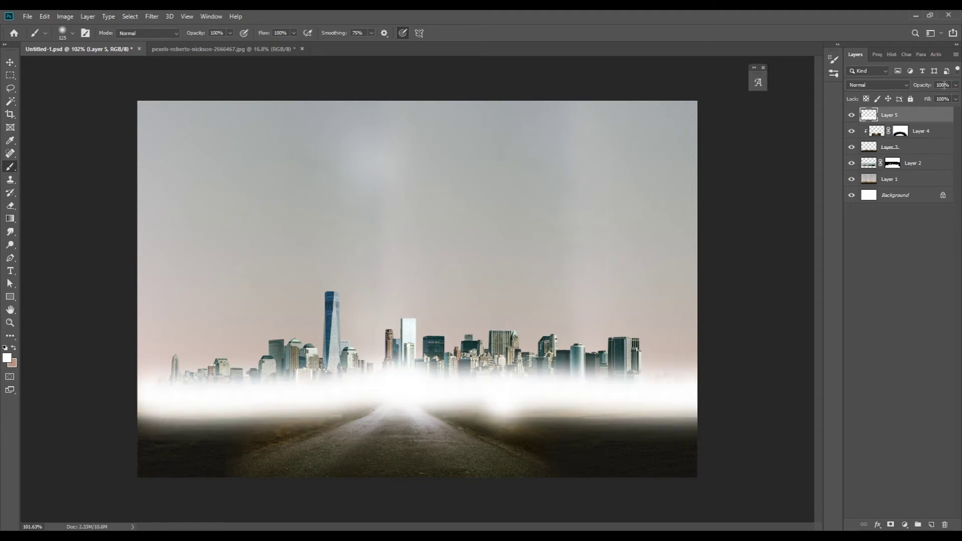
pyautogui.hotkey('ctrl', 'z')
pyautogui.hotkey('ctrl', 'z')
pyautogui.hotkey('ctrl', 'z')
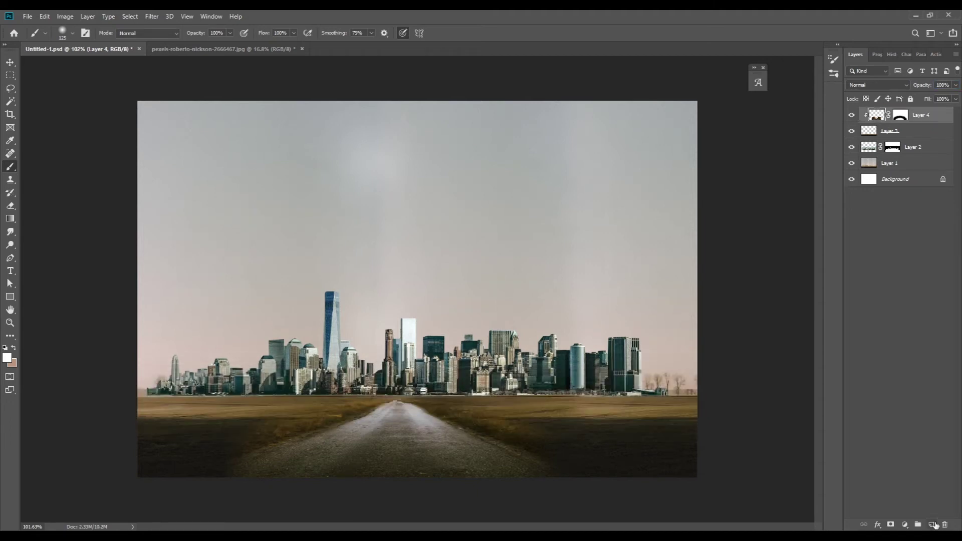
pyautogui.press('5')
pyautogui.press(']')
pyautogui.press(']')
pyautogui.moveTo(442, 397)
pyautogui.mouseDown()
pyautogui.moveTo(623, 382)
pyautogui.moveTo(140, 354)
pyautogui.mouseUp()
pyautogui.press(']')
pyautogui.press(']')
pyautogui.press(']')
pyautogui.click(877, 84)
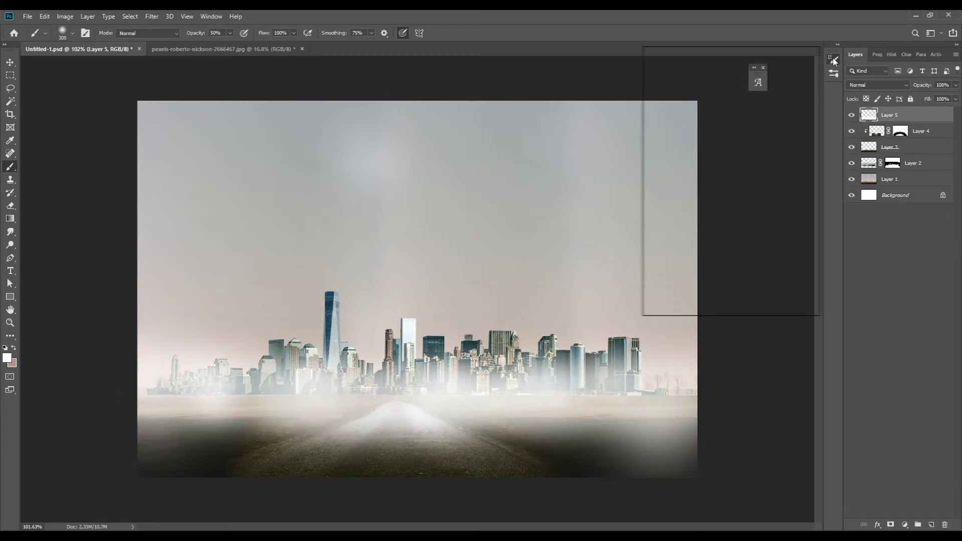
pyautogui.click(702, 181)
pyautogui.click(852, 116)
pyautogui.press('Delete')
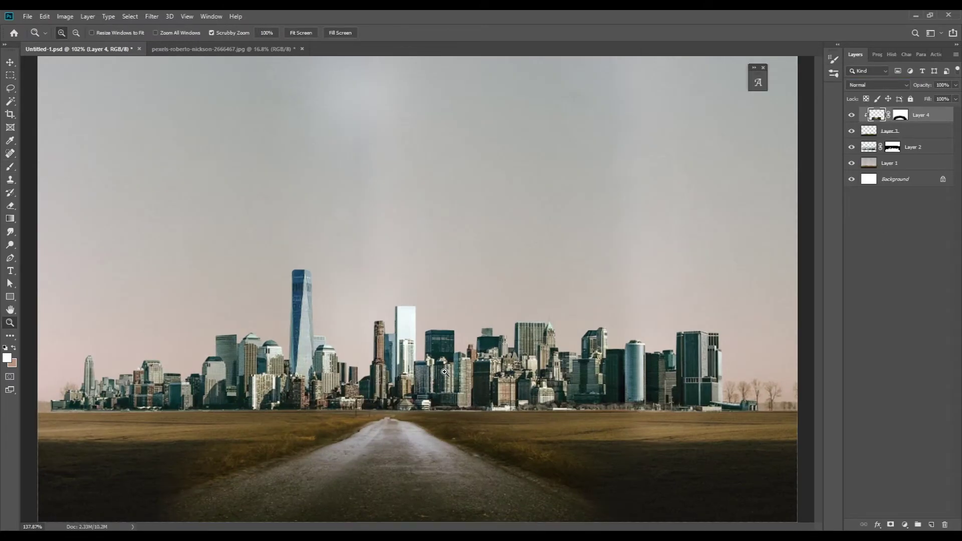
pyautogui.press('z')
pyautogui.moveTo(426, 372); pyautogui.dragTo(444, 372)
pyautogui.press('b')
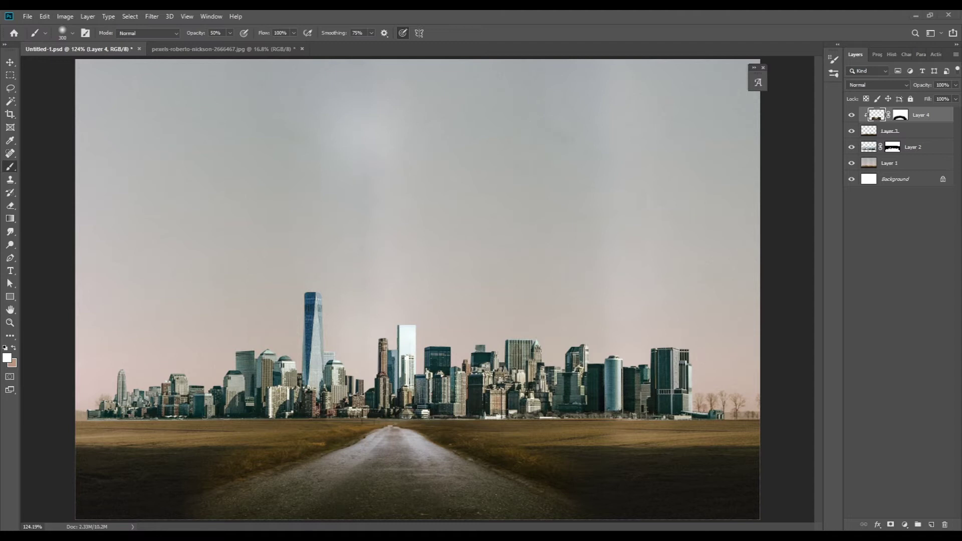
pyautogui.hotkey('ctrl', 'shift', 'n')
pyautogui.moveTo(730, 311); pyautogui.dragTo(95, 359)
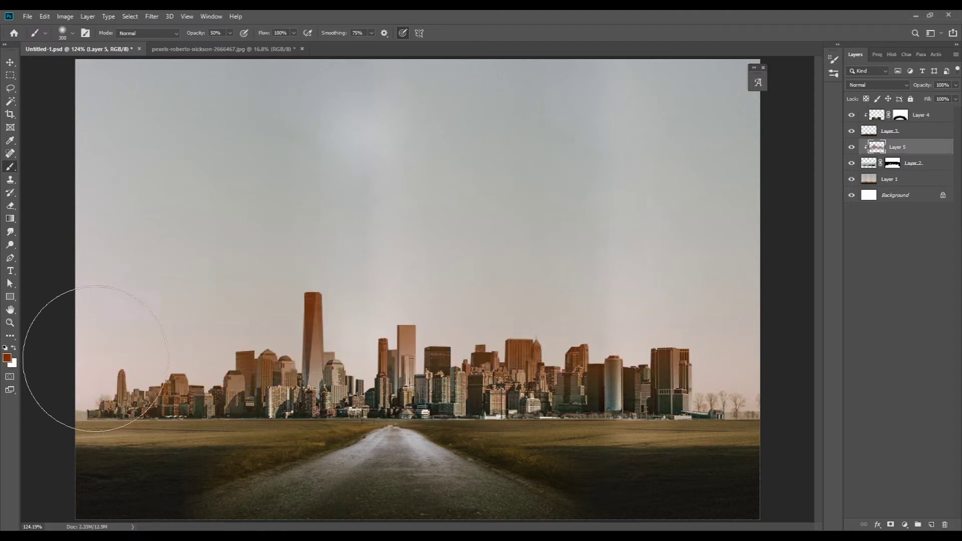
# Switch the skyline tint layer from Color to Normal blending at 50% opacity
pyautogui.scroll(-13, 877, 84)
pyautogui.press('Down')
pyautogui.press('Down')
pyautogui.press('Down')
pyautogui.press('Down')
pyautogui.press('Down')
pyautogui.press('Down')
pyautogui.press('Down')
pyautogui.press('Down')
pyautogui.press('Down')
pyautogui.press('Down')
pyautogui.press('Down')
pyautogui.press('Down')
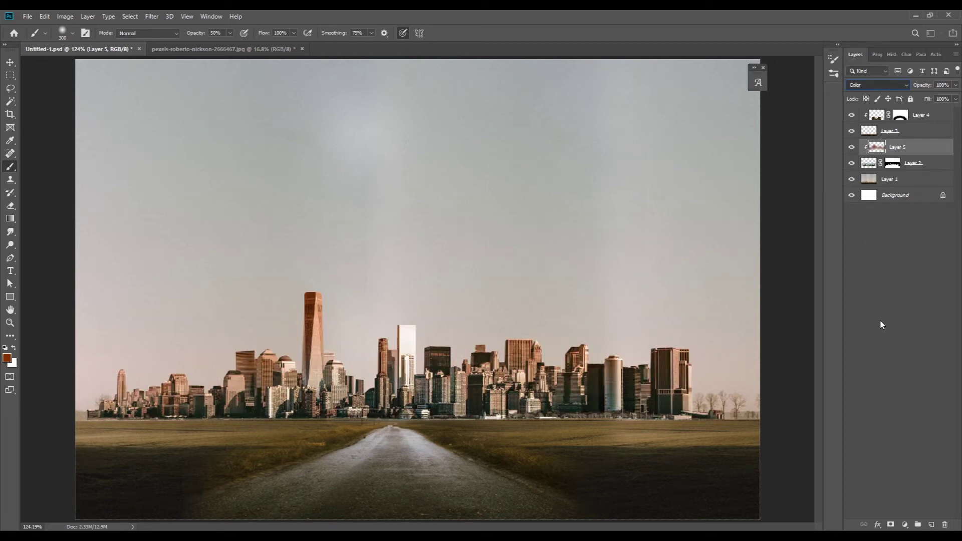
pyautogui.press('z')
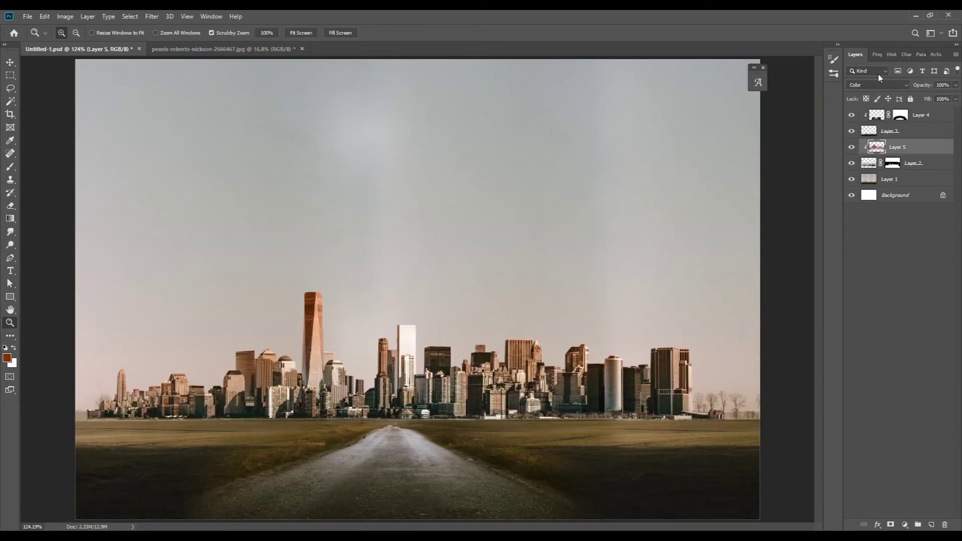
pyautogui.hotkey('shift', 'alt', 'n')
pyautogui.press('5')
pyautogui.press('b')
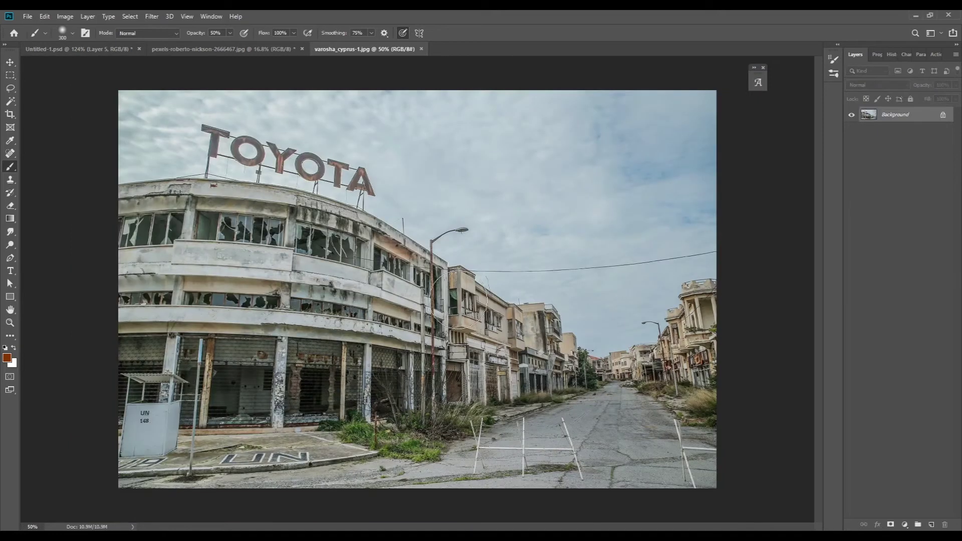
# Lasso the street photo's buildings, move them to the top, and shrink them toward the road's left
pyautogui.press('l')
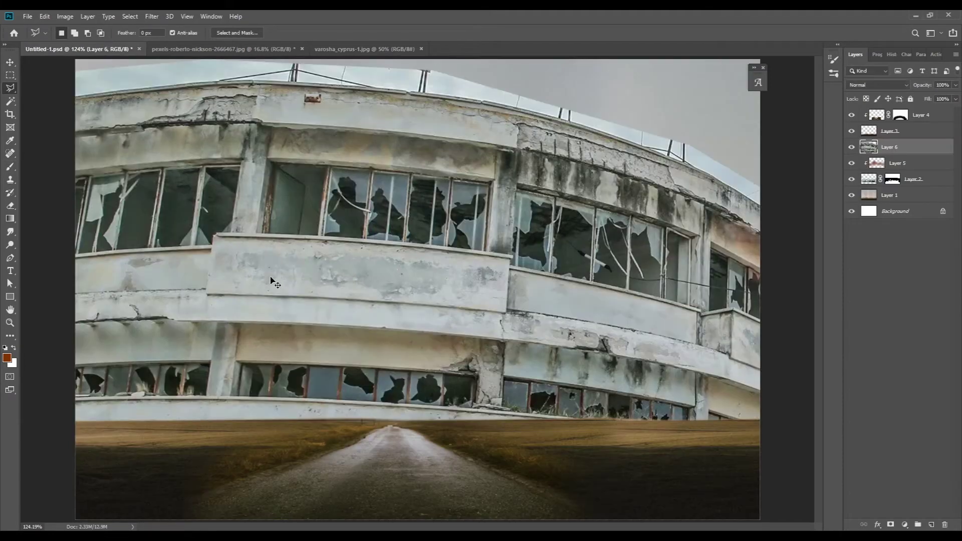
pyautogui.hotkey('ctrl', 'shift', ']')
pyautogui.hotkey('ctrl', 't')
pyautogui.hotkey('ctrl', '0')
pyautogui.moveTo(764, 516); pyautogui.dragTo(415, 280)
pyautogui.moveTo(342, 199)
pyautogui.mouseDown()
pyautogui.moveTo(343, 290)
pyautogui.moveTo(404, 247)
pyautogui.mouseUp()
pyautogui.hotkey('ctrl', '0')
# Distort the buildings so they angle and stretch along the street
pyautogui.press('Return')
pyautogui.moveTo(281, 281)
pyautogui.mouseDown()
pyautogui.moveTo(312, 280)
pyautogui.moveTo(305, 238)
pyautogui.mouseUp()
pyautogui.press('p')
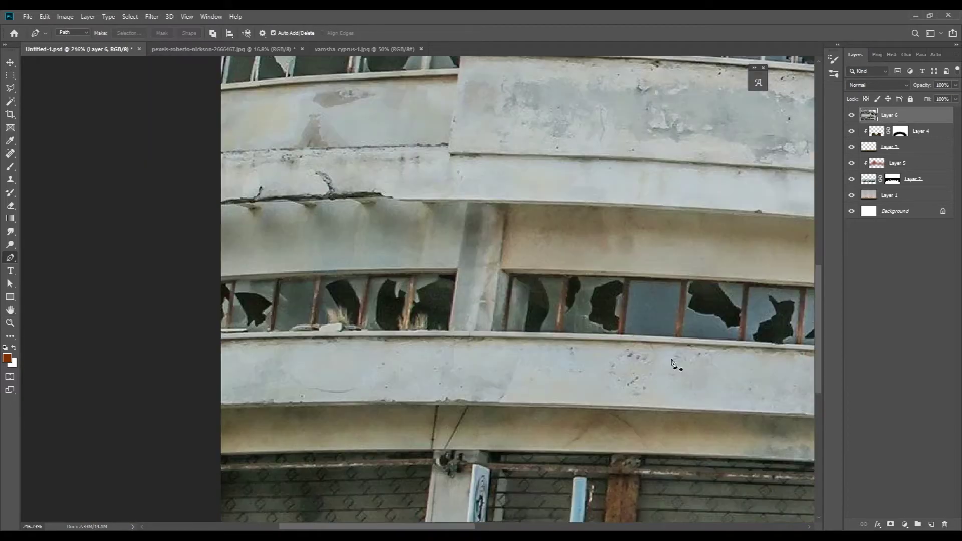
pyautogui.hotkey('ctrl', 't')
pyautogui.hotkey('ctrl', '-')
pyautogui.moveTo(716, 184)
pyautogui.mouseDown()
pyautogui.moveTo(381, 223)
pyautogui.moveTo(408, 208)
pyautogui.mouseUp()
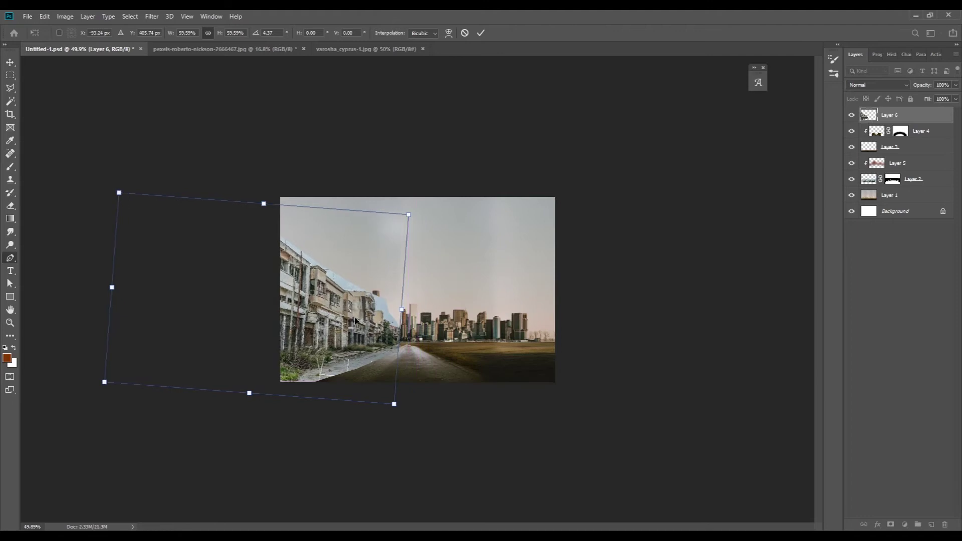
pyautogui.press('Return')
# Pen-trace the buildings' outline along the rooftops and pavement edge
pyautogui.press('z')
pyautogui.moveTo(309, 373); pyautogui.dragTo(404, 306)
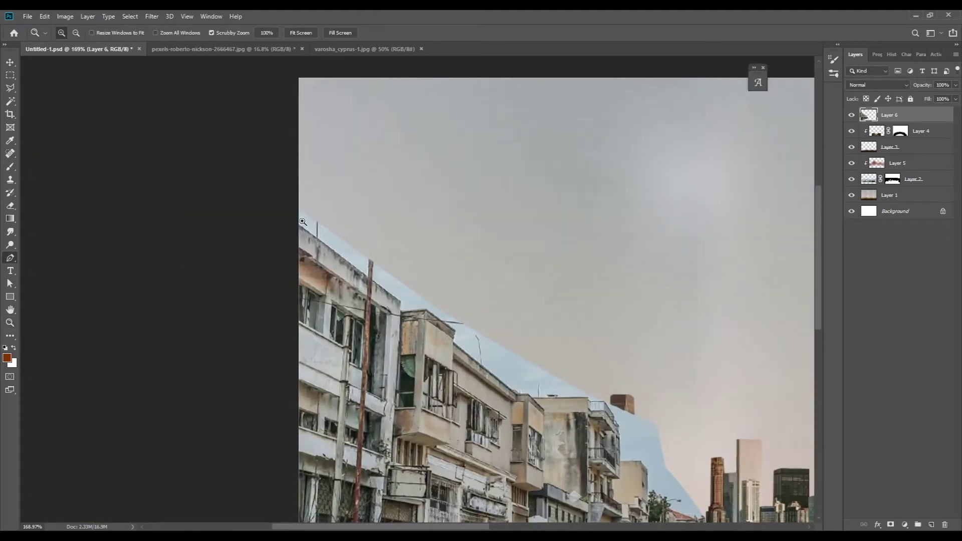
pyautogui.press('p')
pyautogui.click(534, 398)
pyautogui.click(588, 398)
pyautogui.moveTo(607, 407); pyautogui.dragTo(303, 285)
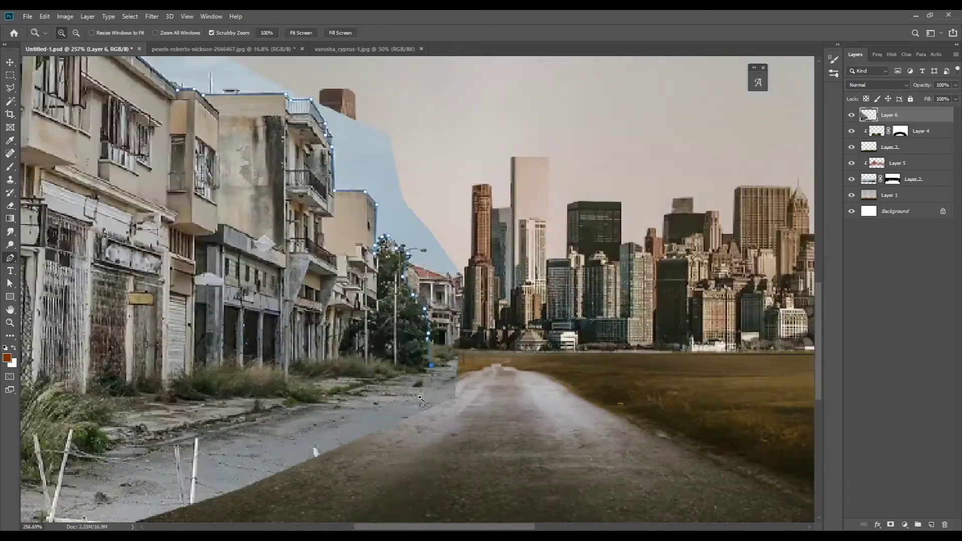
pyautogui.moveTo(303, 512); pyautogui.dragTo(351, 301)
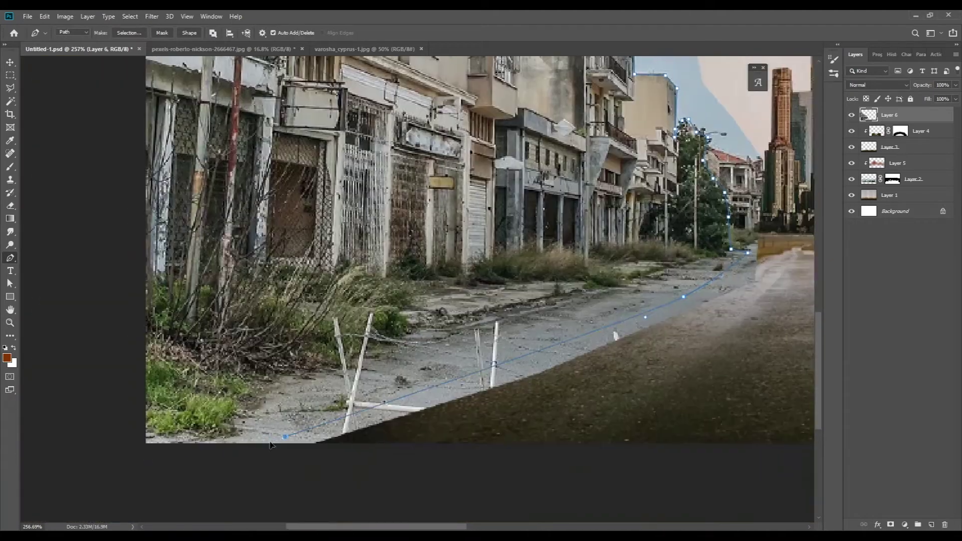
pyautogui.scroll(2, 365, 236)
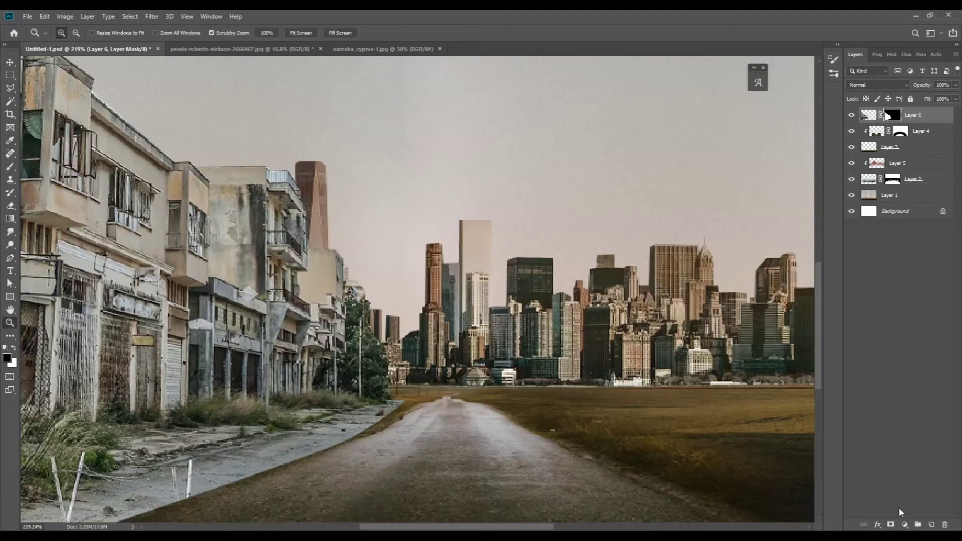
pyautogui.scroll(2, 551, 326)
# Brush the buildings' mask to blend the street edge softly into the road
pyautogui.press('b')
pyautogui.moveTo(587, 331); pyautogui.dragTo(331, 444)
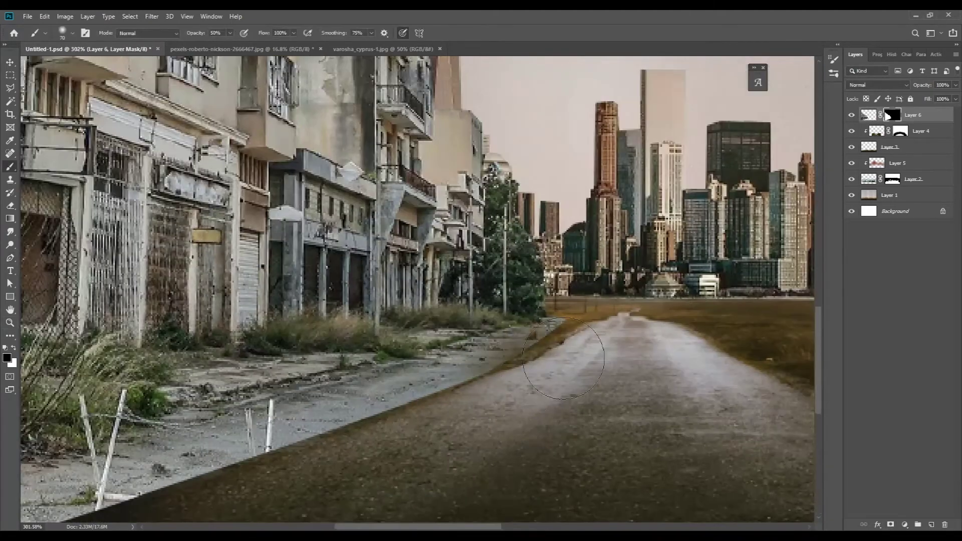
pyautogui.hscroll(-8, 331, 443)
pyautogui.scroll(-3, 351, 436)
pyautogui.moveTo(361, 430)
pyautogui.mouseDown()
pyautogui.moveTo(468, 383)
pyautogui.moveTo(479, 447)
pyautogui.mouseUp()
pyautogui.press('z')
pyautogui.hotkey('ctrl', '0')
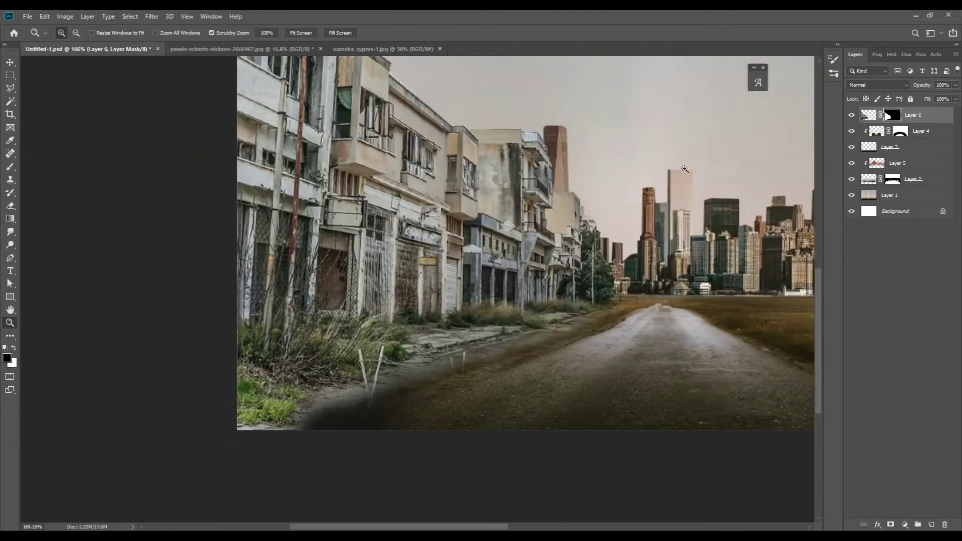
pyautogui.moveTo(442, 406); pyautogui.dragTo(446, 251)
pyautogui.hotkey('ctrl', '2')
pyautogui.press('i')
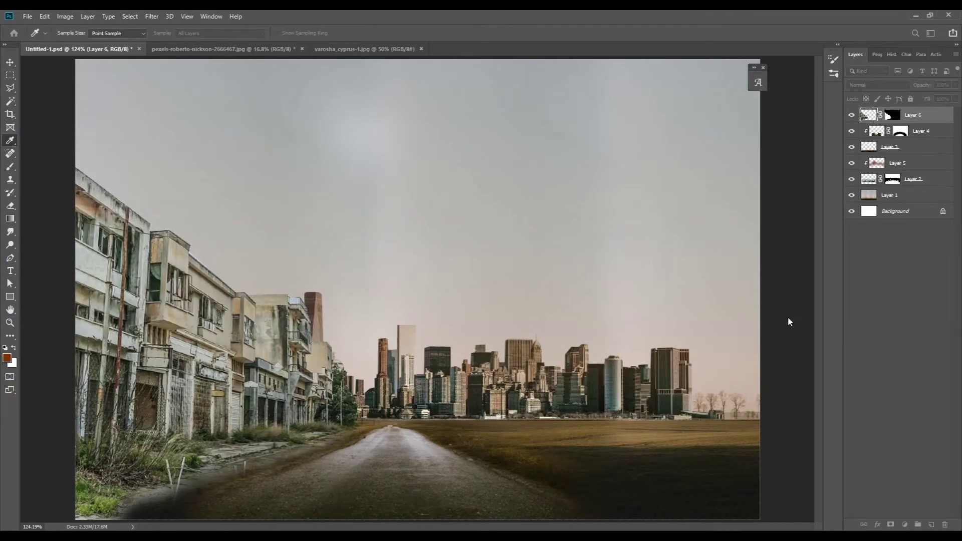
# Move the skyline layer to the right and fit the scene in view
pyautogui.press('v')
pyautogui.scroll(3, 805, 295)
pyautogui.keyDown('ctrl'); pyautogui.click(507, 345); pyautogui.keyUp('ctrl')
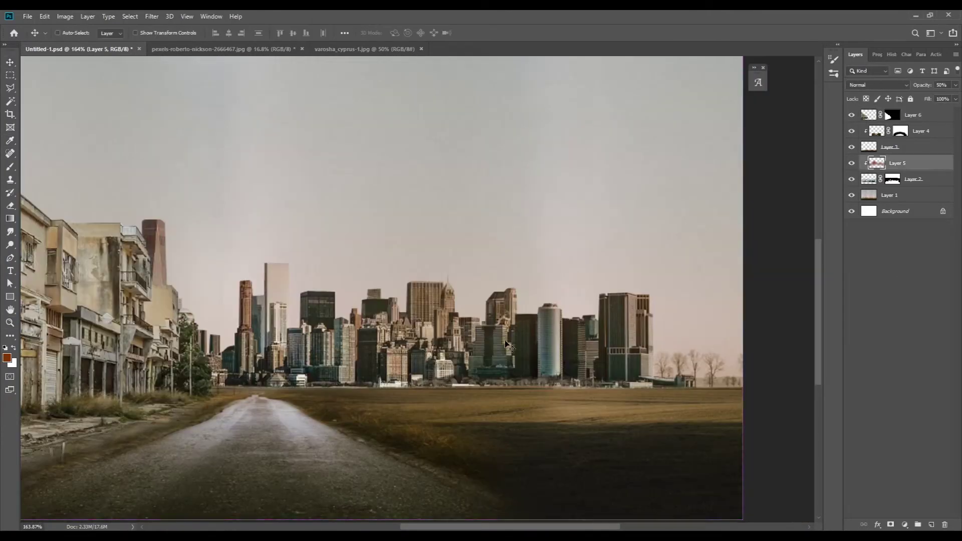
pyautogui.keyDown('ctrl'); pyautogui.click(397, 339); pyautogui.keyUp('ctrl')
pyautogui.hotkey('ctrl', 't')
pyautogui.moveTo(397, 339)
pyautogui.mouseDown()
pyautogui.moveTo(482, 339)
pyautogui.moveTo(566, 361)
pyautogui.mouseUp()
pyautogui.press('Return')
pyautogui.hotkey('ctrl', '0')
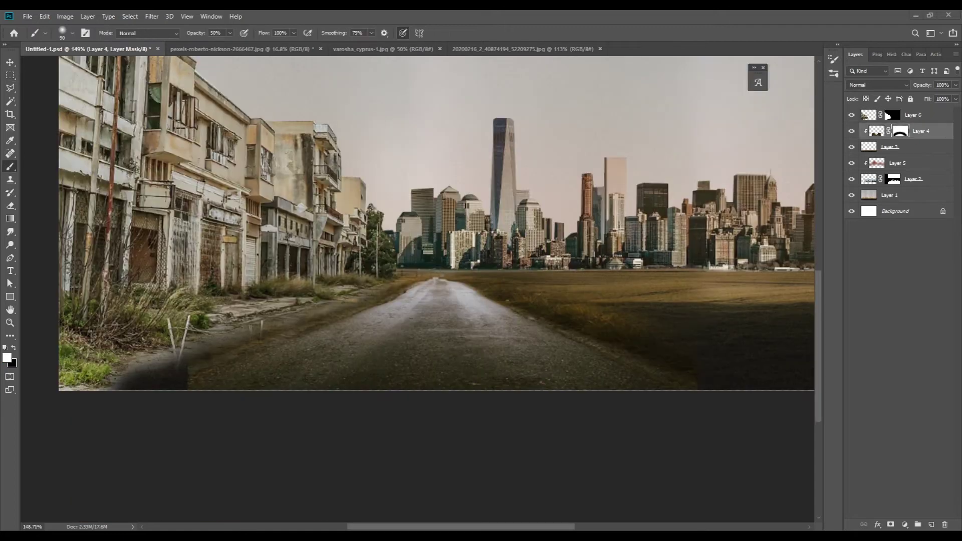
# Clone-stamp grass into the field right of the road on Layer 4's pixels
pyautogui.press('s')
pyautogui.hotkey('ctrl', '2')
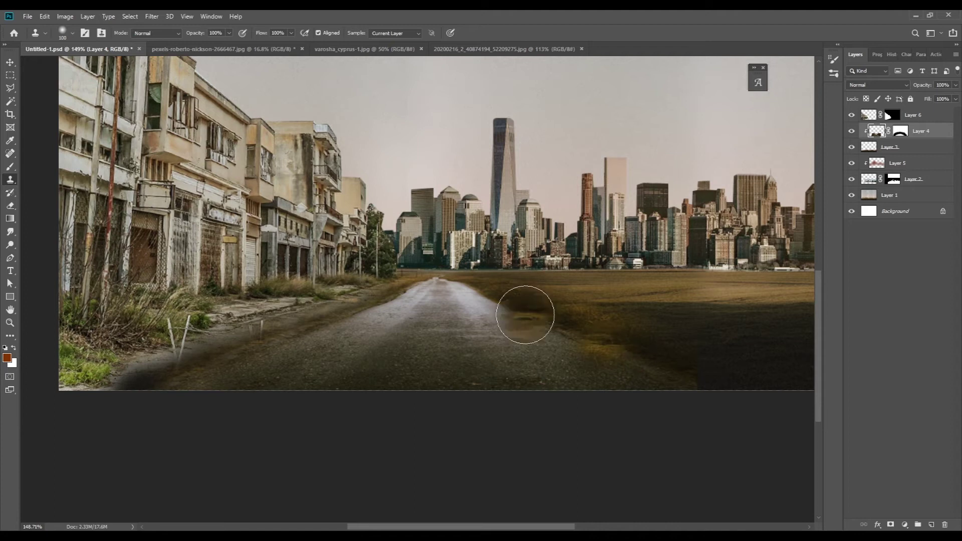
pyautogui.moveTo(702, 298); pyautogui.dragTo(627, 296)
pyautogui.hotkey('ctrl', '0')
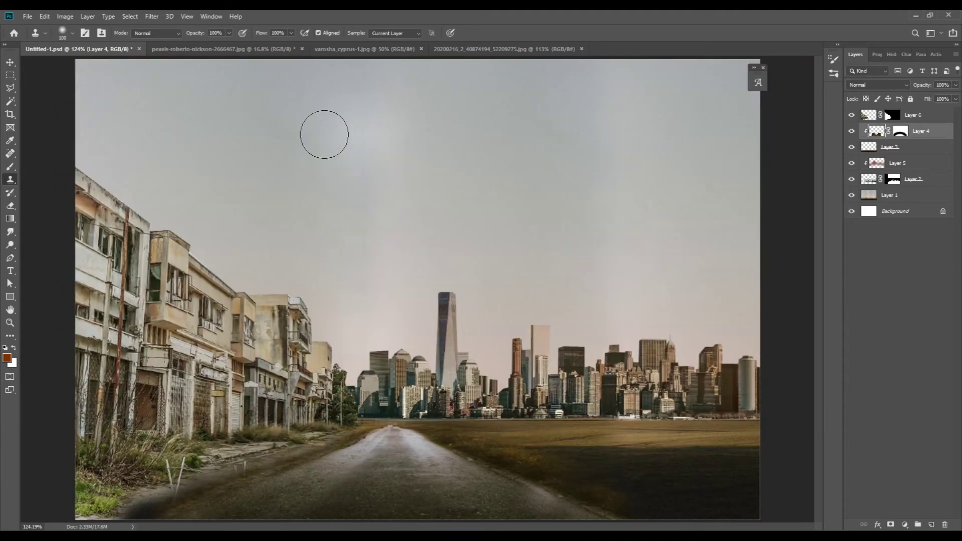
pyautogui.press('z')
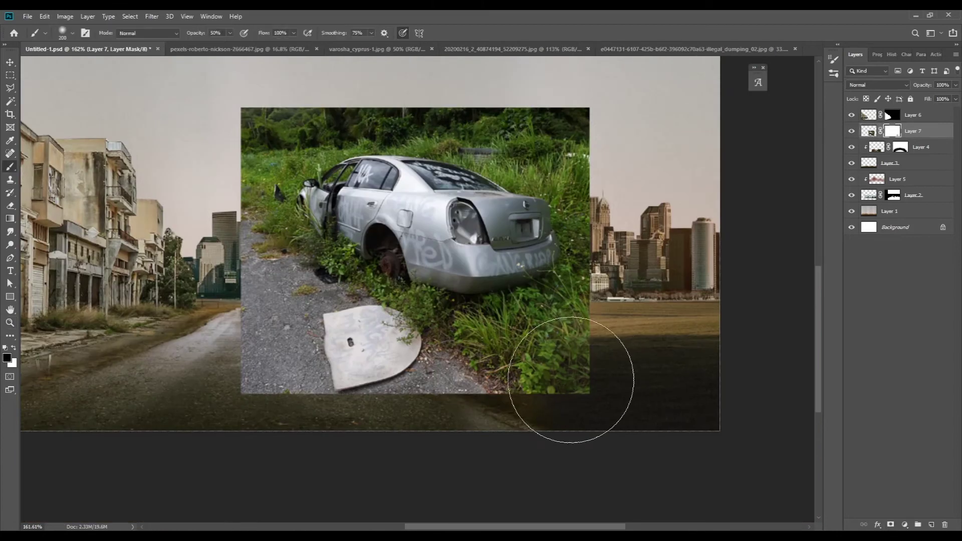
# Fade the car photo's bottom, right and top edges, then enlarge it and move it to the lower right
pyautogui.moveTo(572, 380)
pyautogui.mouseDown()
pyautogui.moveTo(254, 383)
pyautogui.moveTo(378, 393)
pyautogui.mouseUp()
pyautogui.moveTo(617, 310)
pyautogui.mouseDown()
pyautogui.moveTo(601, 151)
pyautogui.moveTo(271, 122)
pyautogui.moveTo(204, 204)
pyautogui.moveTo(225, 178)
pyautogui.mouseUp()
pyautogui.hotkey('ctrl', 't')
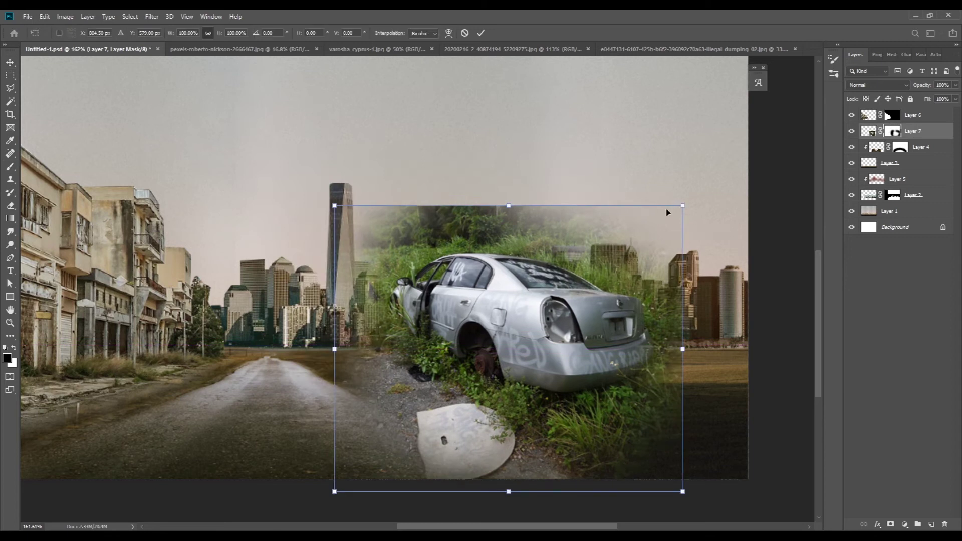
pyautogui.moveTo(451, 281); pyautogui.dragTo(524, 412)
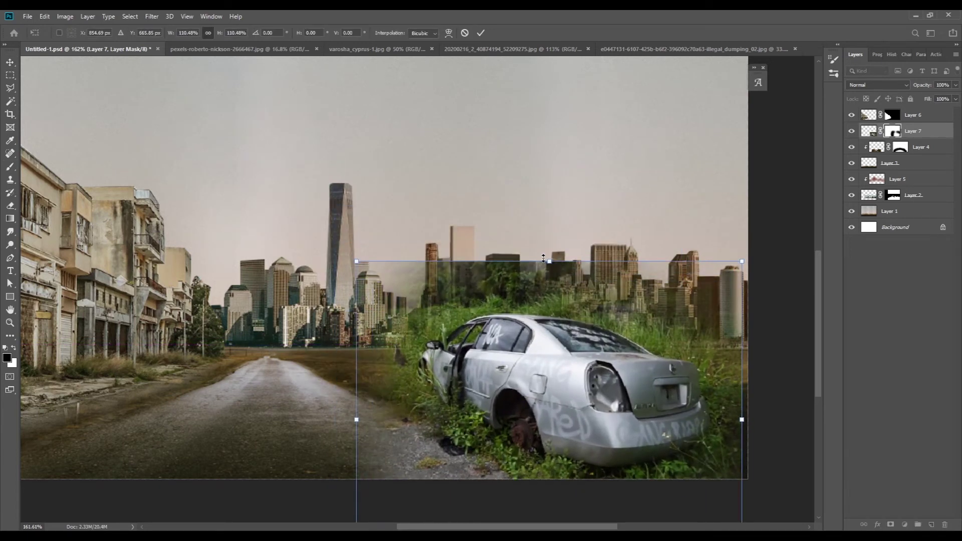
pyautogui.press('Return')
pyautogui.scroll(5, 652, 391)
# Switch between the Pen and Brush tools while navigating around the grey car
pyautogui.press('p')
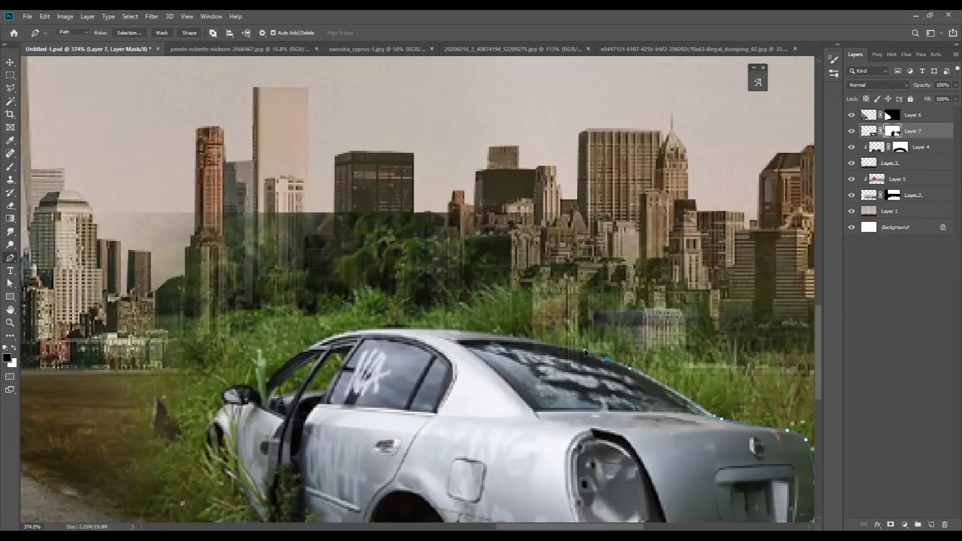
pyautogui.hotkey('ctrl', '0')
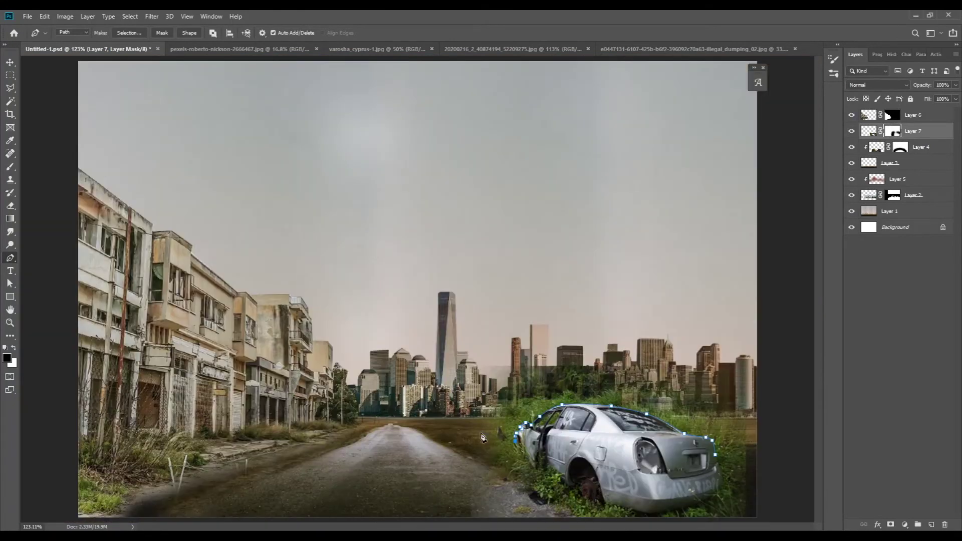
pyautogui.press('b')
pyautogui.scroll(3, 720, 247)
pyautogui.scroll(3, 602, 301)
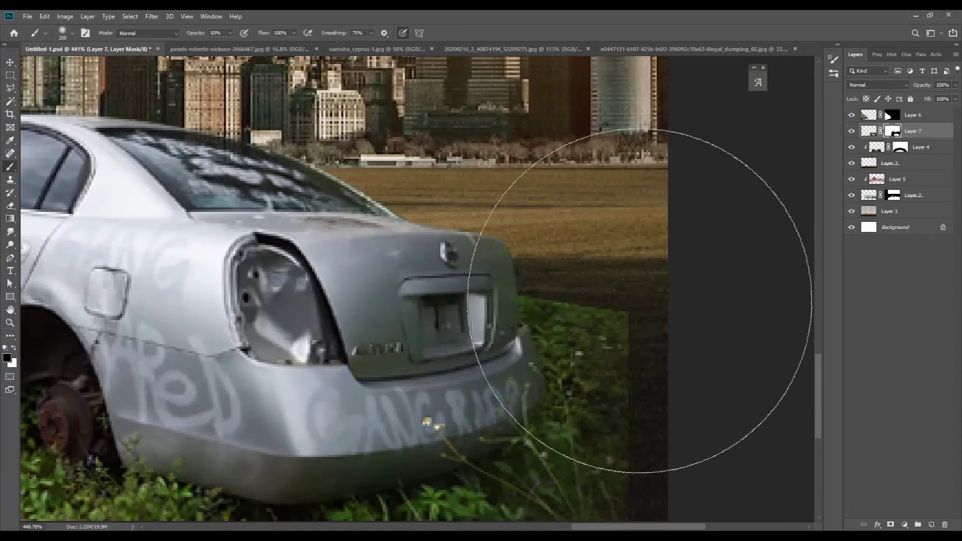
pyautogui.scroll(-3, 567, 288)
pyautogui.hscroll(-5, 645, 386)
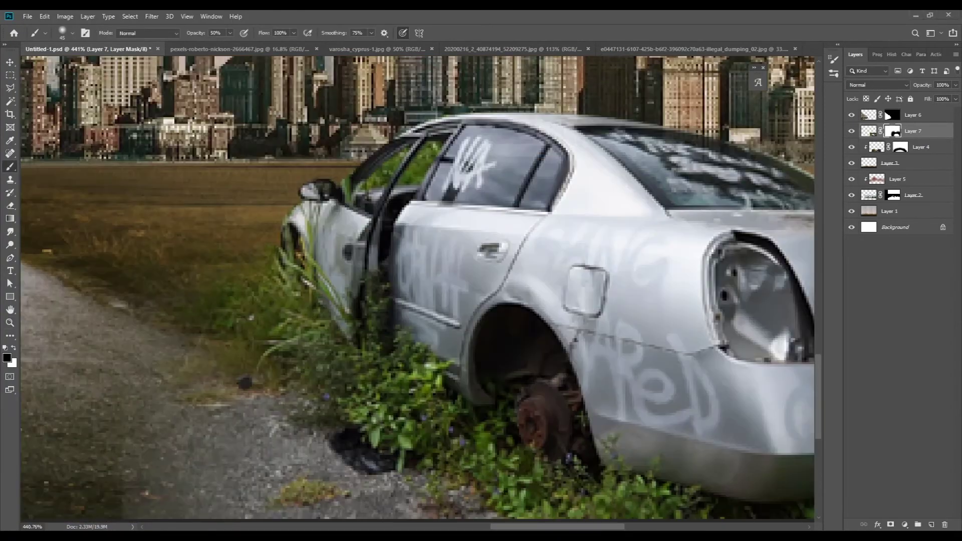
pyautogui.hotkey('ctrl', '0')
# Sample colours, then target the car layer's mask with black ready for masking
pyautogui.hotkey('ctrl', '2')
pyautogui.press('i')
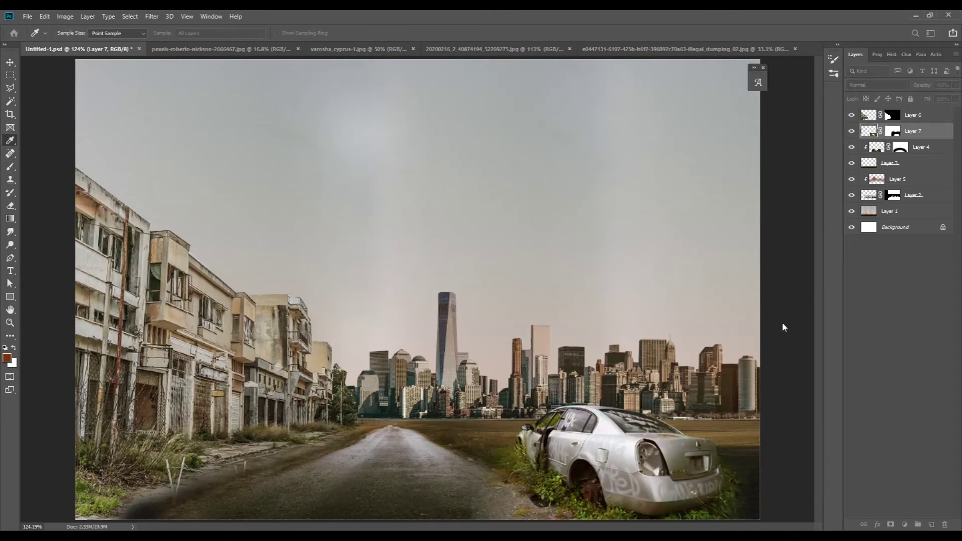
pyautogui.press('b')
pyautogui.press('i')
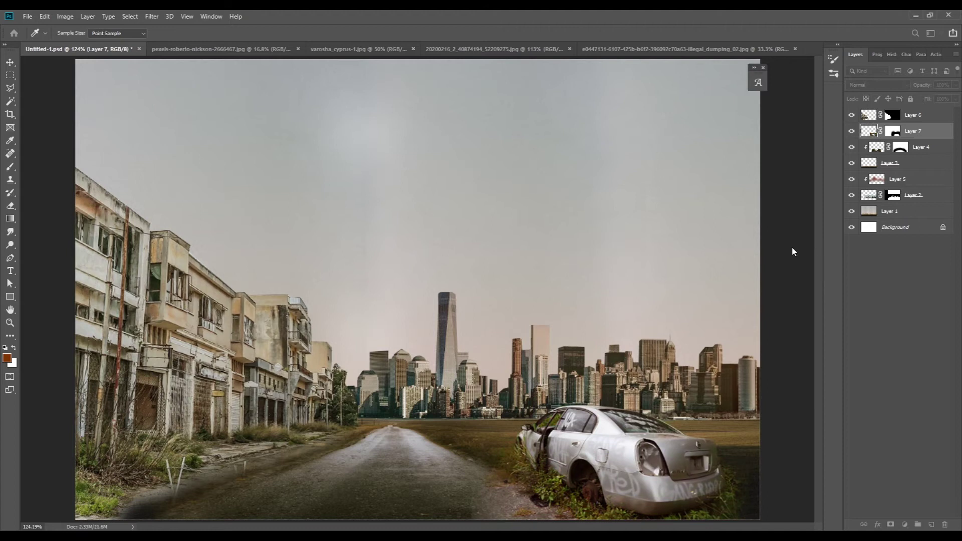
pyautogui.press('b')
pyautogui.press('z')
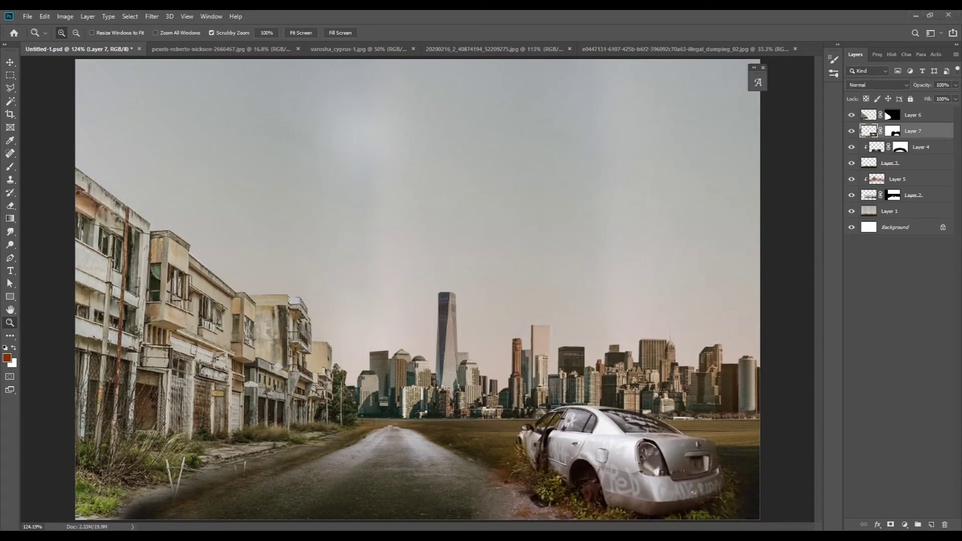
pyautogui.click(892, 131)
pyautogui.press('b')
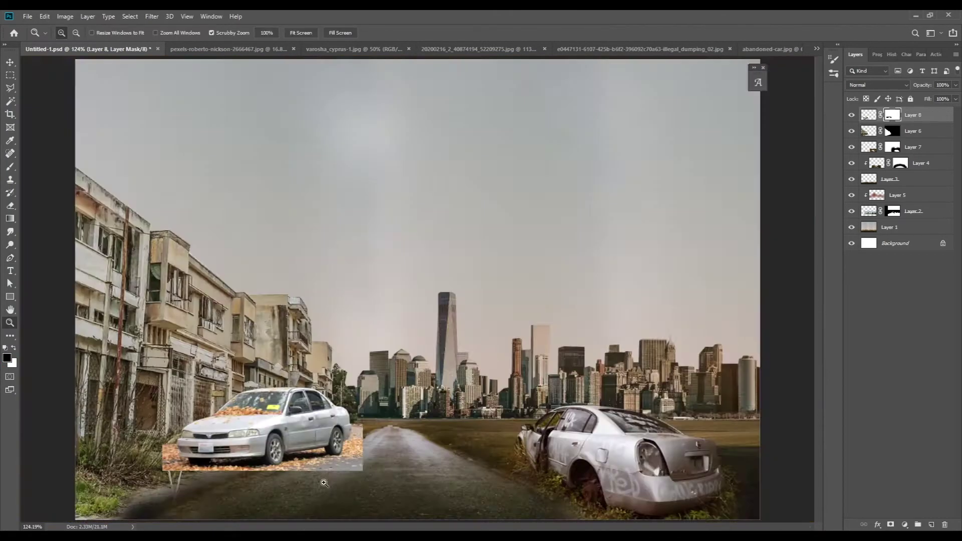
# Paint Layer 8's mask to blend the white car's ground edges into the road
pyautogui.press('b')
pyautogui.moveTo(647, 281)
pyautogui.mouseDown()
pyautogui.moveTo(640, 429)
pyautogui.moveTo(458, 484)
pyautogui.moveTo(722, 464)
pyautogui.mouseUp()
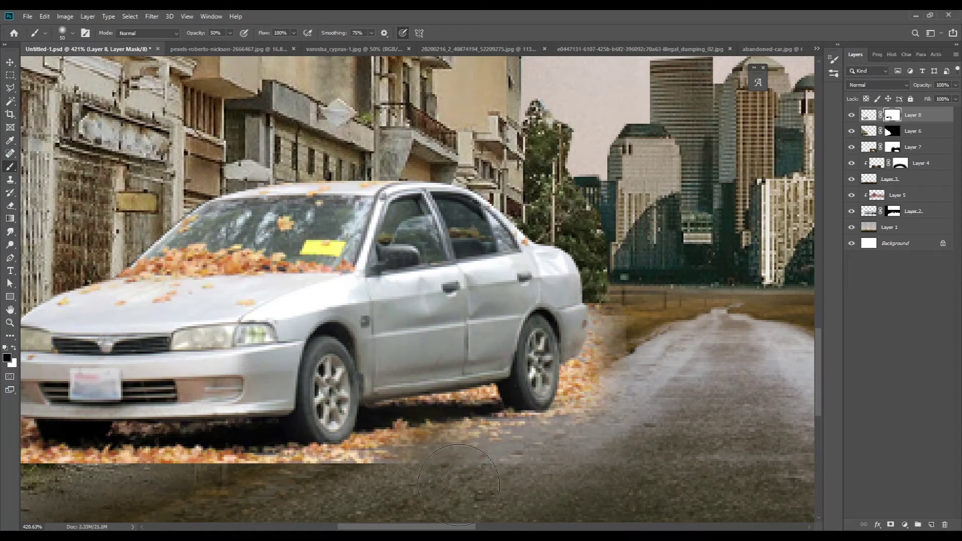
pyautogui.moveTo(548, 473); pyautogui.dragTo(652, 426)
pyautogui.moveTo(185, 483); pyautogui.dragTo(317, 476)
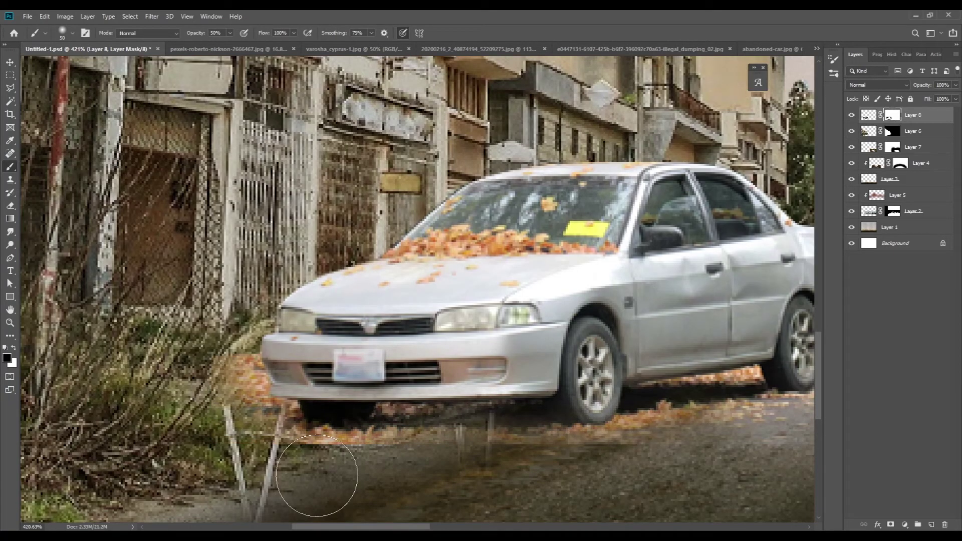
pyautogui.hotkey('ctrl', '0')
# Shrink the white car and tilt it to match the road
pyautogui.hotkey('ctrl', 't')
pyautogui.moveTo(183, 386); pyautogui.dragTo(215, 408)
pyautogui.moveTo(346, 401); pyautogui.dragTo(339, 410)
pyautogui.press('Return')
pyautogui.scroll(3, 229, 491)
# Sample a brown from the scene, then reset to black for mask painting
pyautogui.press('i')
pyautogui.click(797, 299)
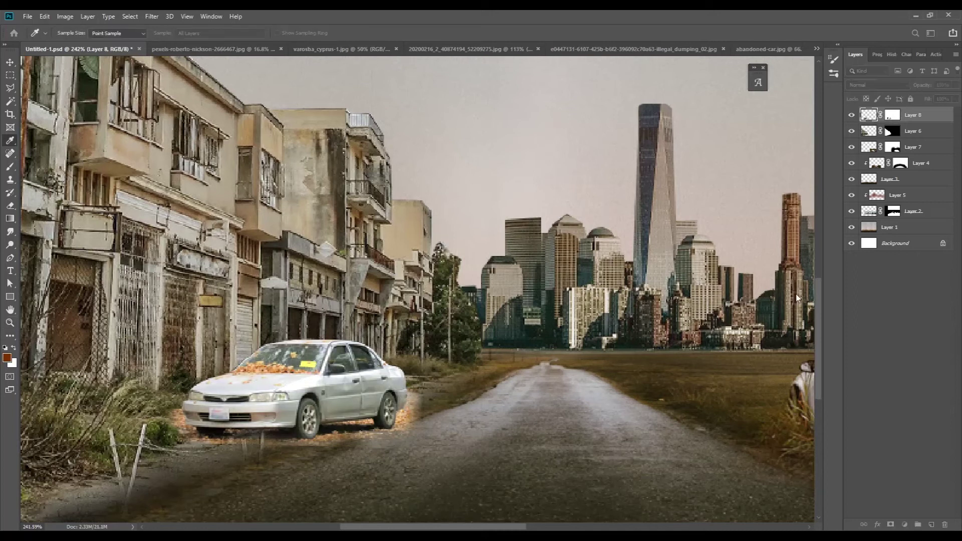
pyautogui.press('b')
pyautogui.press('d')
pyautogui.scroll(3, 361, 451)
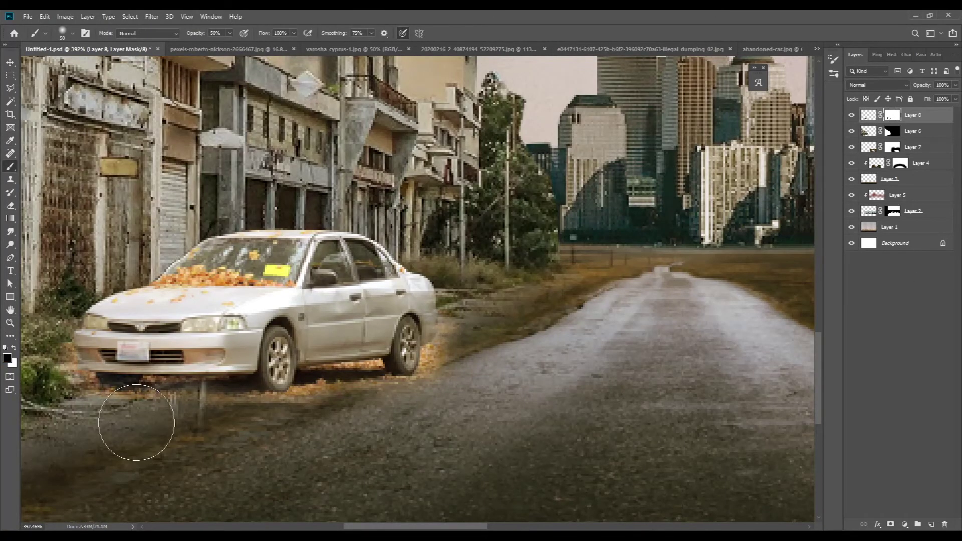
pyautogui.hotkey('ctrl', '0')
# Zoom in on the white car, then sample a brown colour from Layer 8's image
pyautogui.press('z')
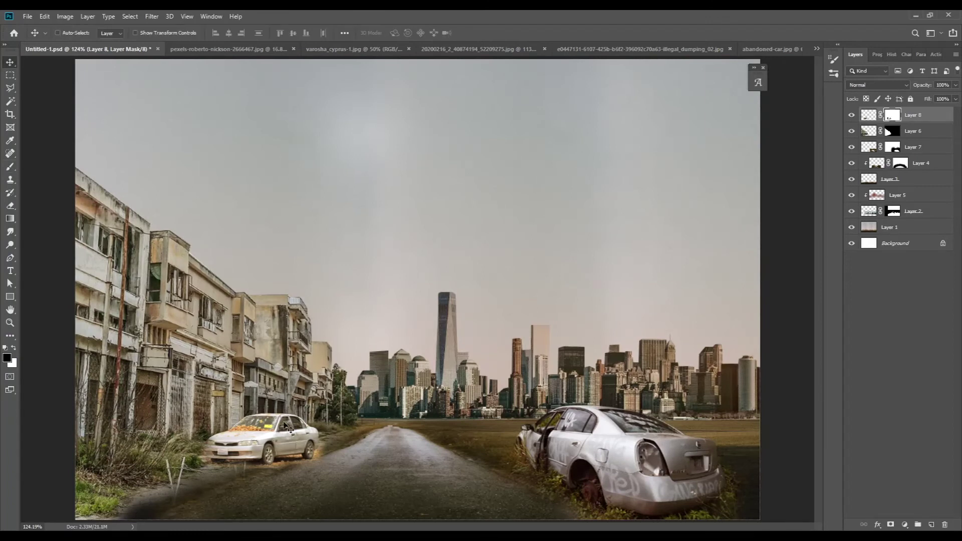
pyautogui.moveTo(288, 442); pyautogui.dragTo(356, 452)
pyautogui.press('b')
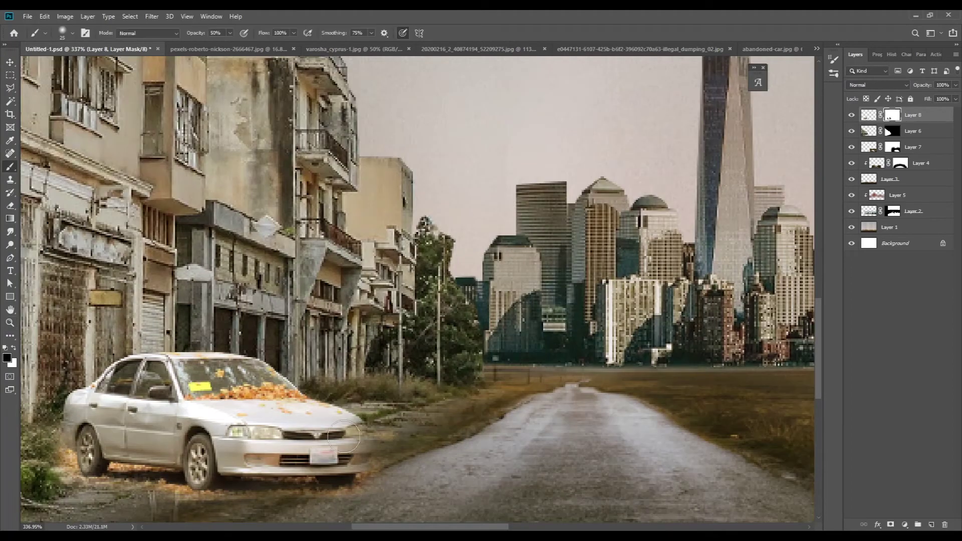
pyautogui.press('x')
pyautogui.hotkey('ctrl', '0')
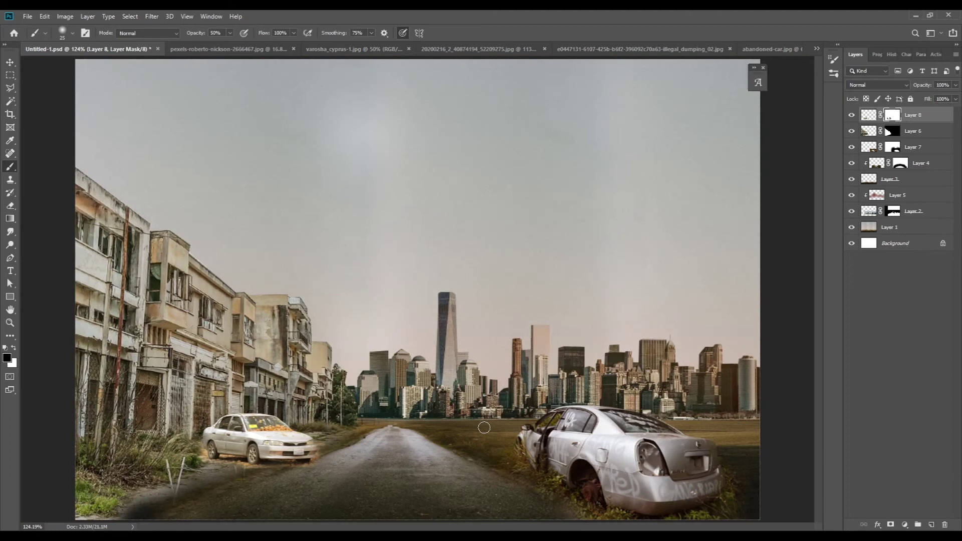
pyautogui.hotkey('ctrl', '2')
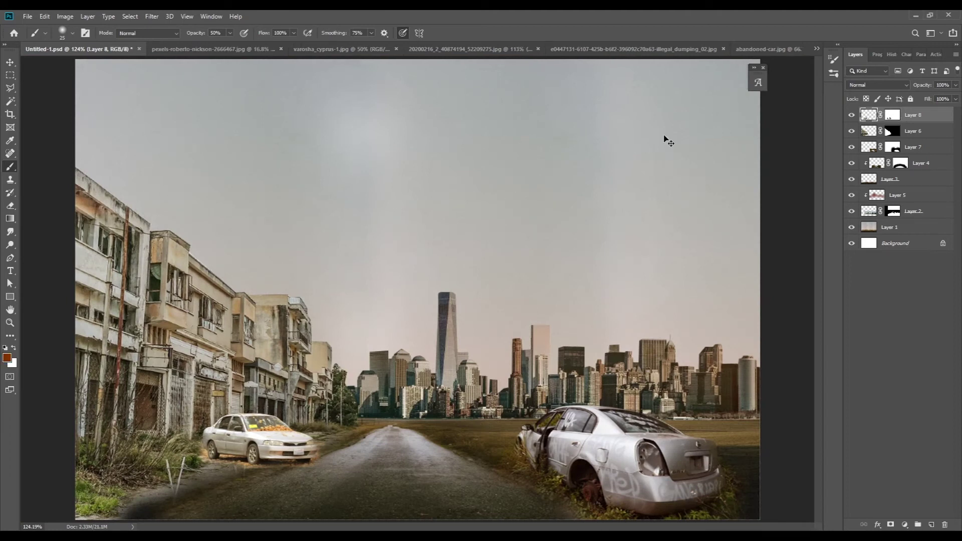
pyautogui.press('i')
pyautogui.click(271, 427)
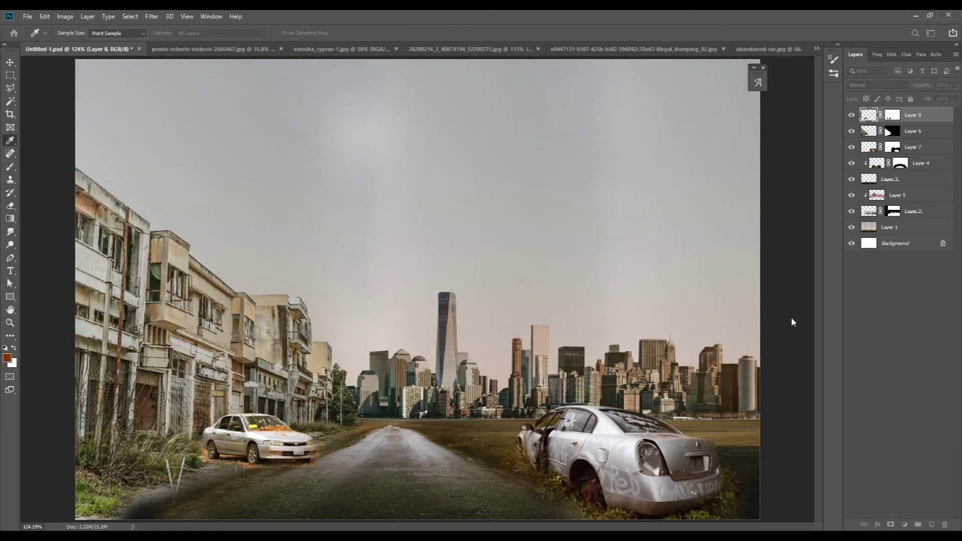
# Add a Color Balance adjustment layer with Cyan/Red shifted to -16
pyautogui.press('b')
pyautogui.click(905, 525)
pyautogui.moveTo(885, 110); pyautogui.dragTo(880, 110)
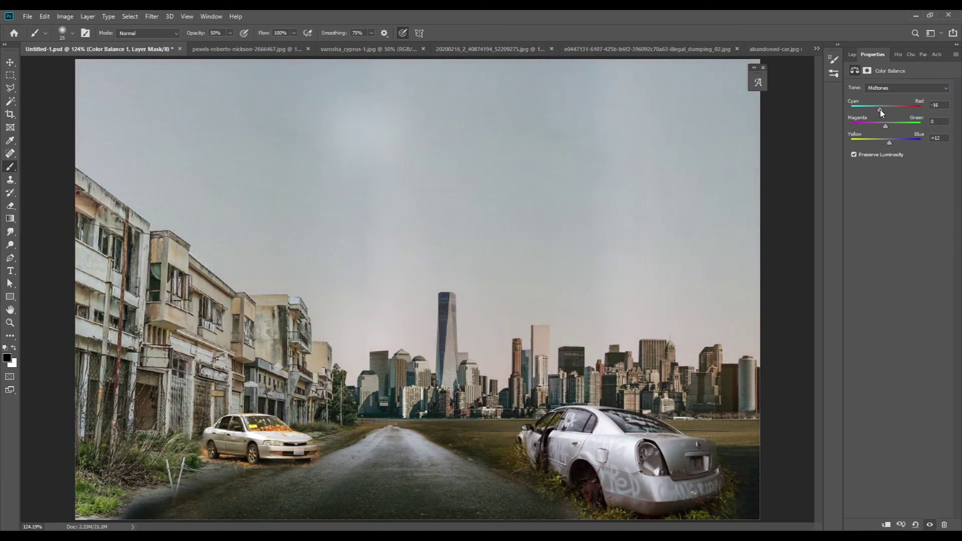
pyautogui.press('F7')
pyautogui.hotkey('alt', '[')
pyautogui.press('i')
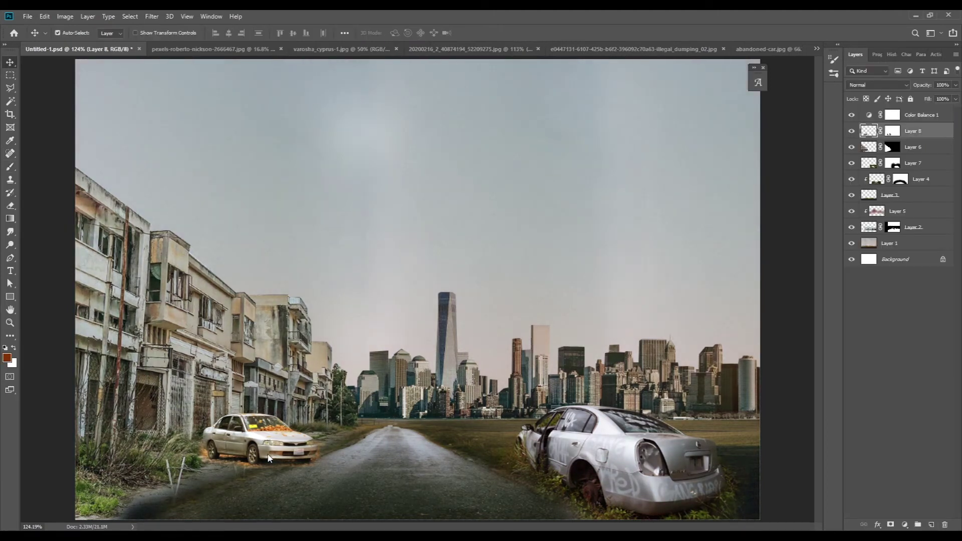
# Trim the front of the left car on Layer 8's mask with the Pen tool, then add a new layer
pyautogui.press('p')
pyautogui.hotkey('ctrl', '\\')
pyautogui.moveTo(281, 451); pyautogui.dragTo(420, 410)
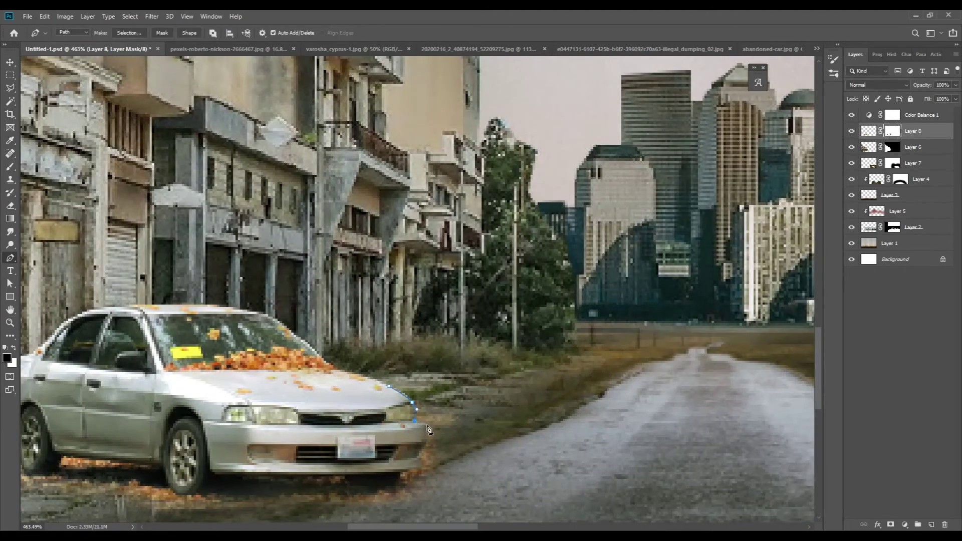
pyautogui.press('x')
pyautogui.hotkey('ctrl', '0')
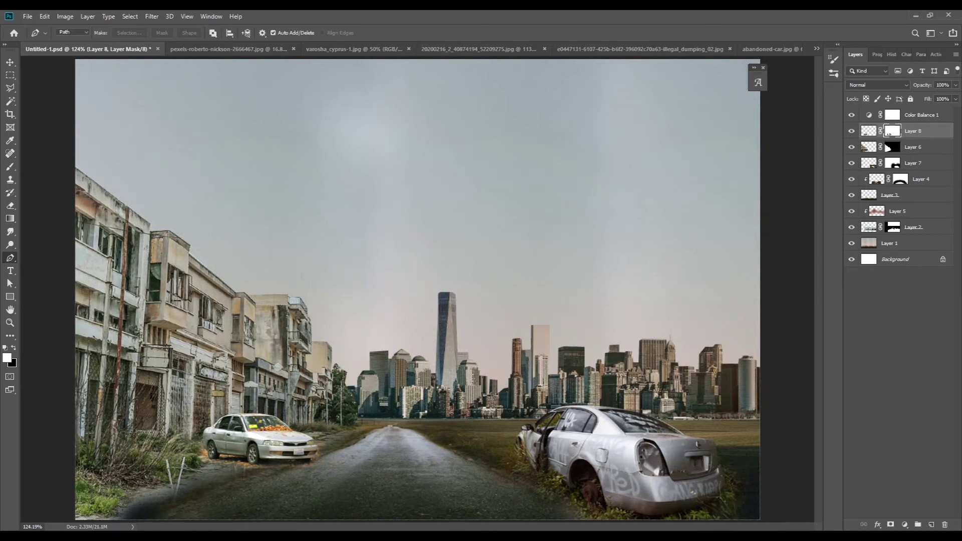
pyautogui.scroll(3, 206, 441)
pyautogui.hotkey('ctrl', 'shift', 'alt', 'n')
# Clip the new layer to the left car and paint an orange tint at 50% opacity in Soft Light
pyautogui.hotkey('ctrl', 'alt', 'g')
pyautogui.press('o')
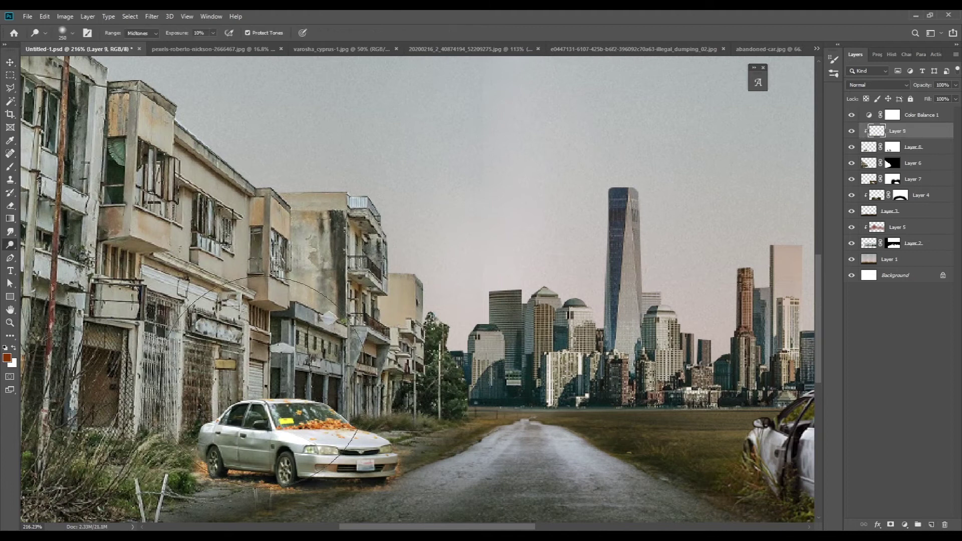
pyautogui.press('b')
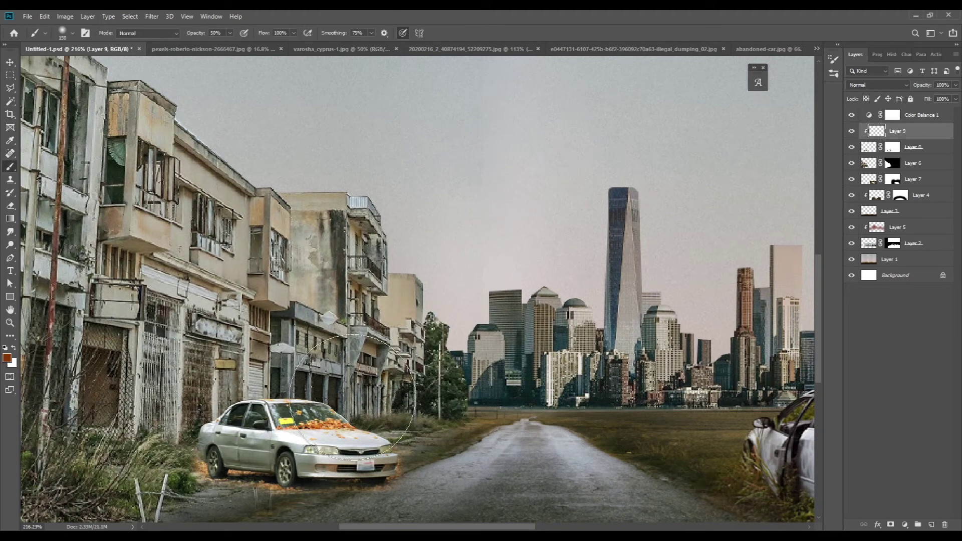
pyautogui.moveTo(221, 431); pyautogui.dragTo(391, 452)
pyautogui.doubleClick(942, 84)
pyautogui.write('50')
pyautogui.hotkey('ctrl', '0')
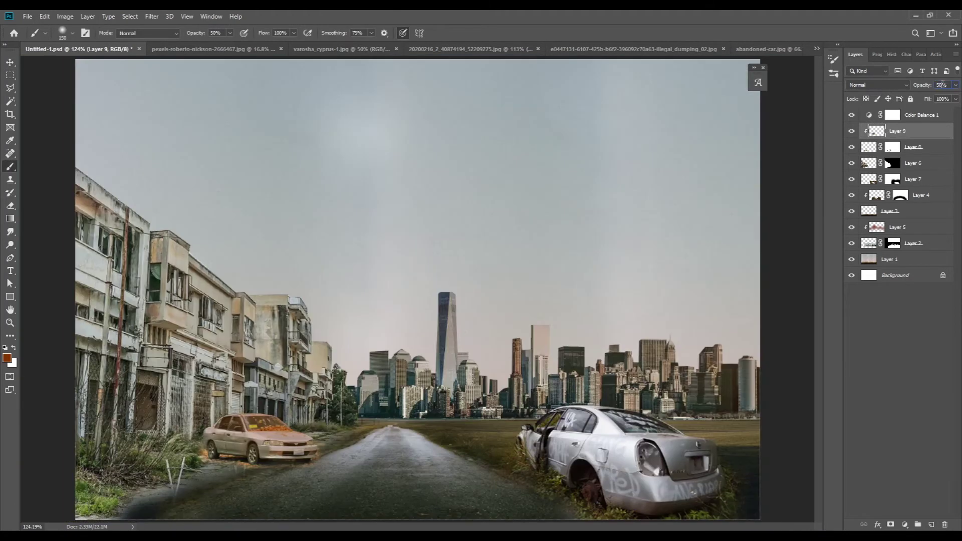
pyautogui.hotkey('shift', 'alt', 'f')
# Replace the tint layer with a new layer of white haze painted along the skyline base
pyautogui.press('i')
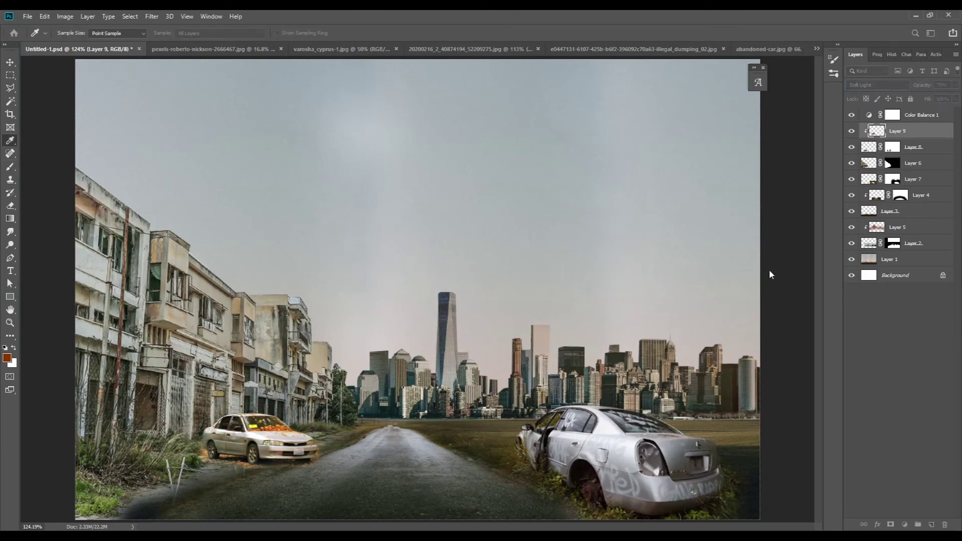
pyautogui.press('z')
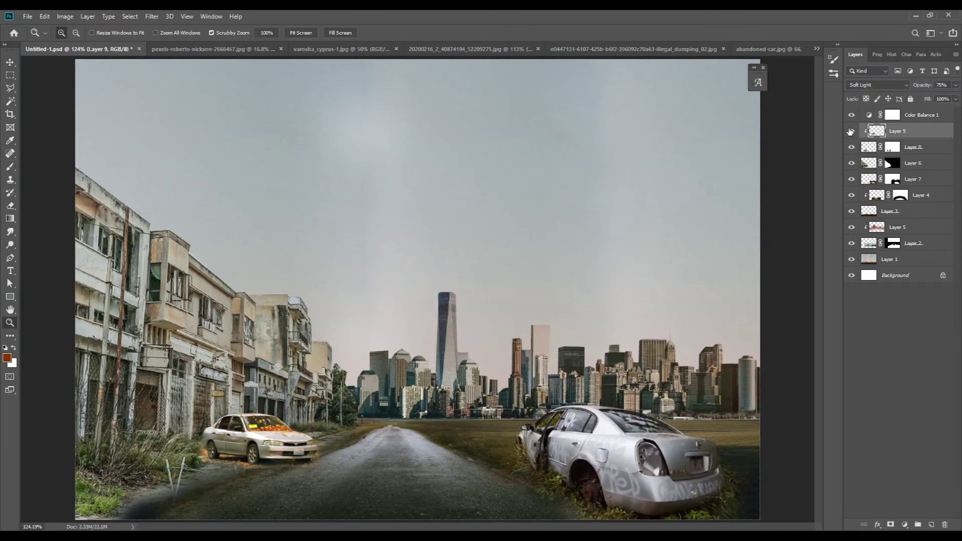
pyautogui.press('Delete')
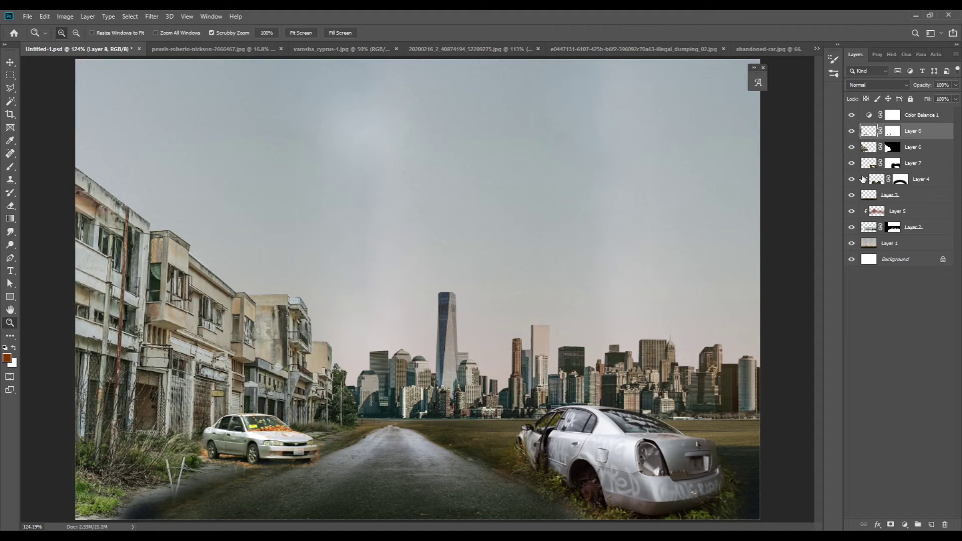
pyautogui.hotkey('ctrl', 'z')
pyautogui.press('b')
pyautogui.moveTo(351, 416); pyautogui.dragTo(764, 409)
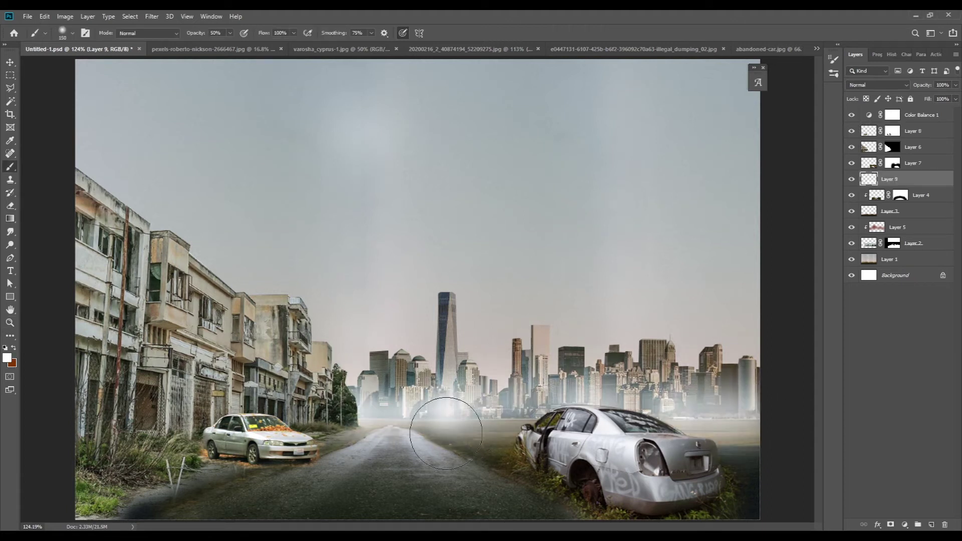
# Move the haze layer between Layer 3 and Layer 5
pyautogui.press('z')
pyautogui.moveTo(359, 396); pyautogui.dragTo(401, 396)
pyautogui.moveTo(889, 179)
pyautogui.mouseDown()
pyautogui.moveTo(907, 242)
pyautogui.moveTo(903, 204)
pyautogui.mouseUp()
pyautogui.moveTo(351, 350)
pyautogui.mouseDown()
pyautogui.moveTo(301, 351)
pyautogui.moveTo(451, 351)
pyautogui.mouseUp()
pyautogui.press('v')
# Paint black on Layer 6's mask to fade the trees' right edge into the haze
pyautogui.click(917, 150)
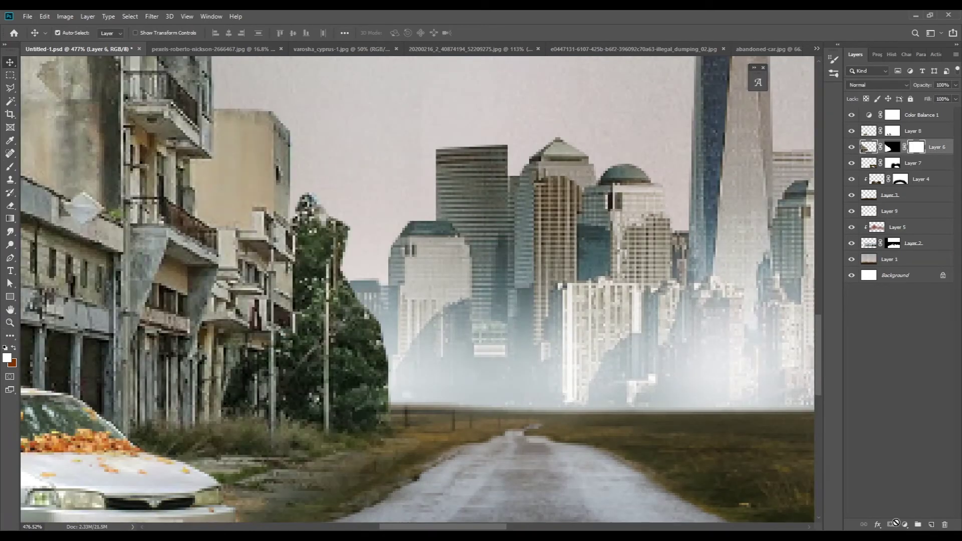
pyautogui.click(890, 147)
pyautogui.press('b')
pyautogui.press('x')
pyautogui.moveTo(397, 333)
pyautogui.mouseDown()
pyautogui.moveTo(397, 343)
pyautogui.moveTo(343, 225)
pyautogui.mouseUp()
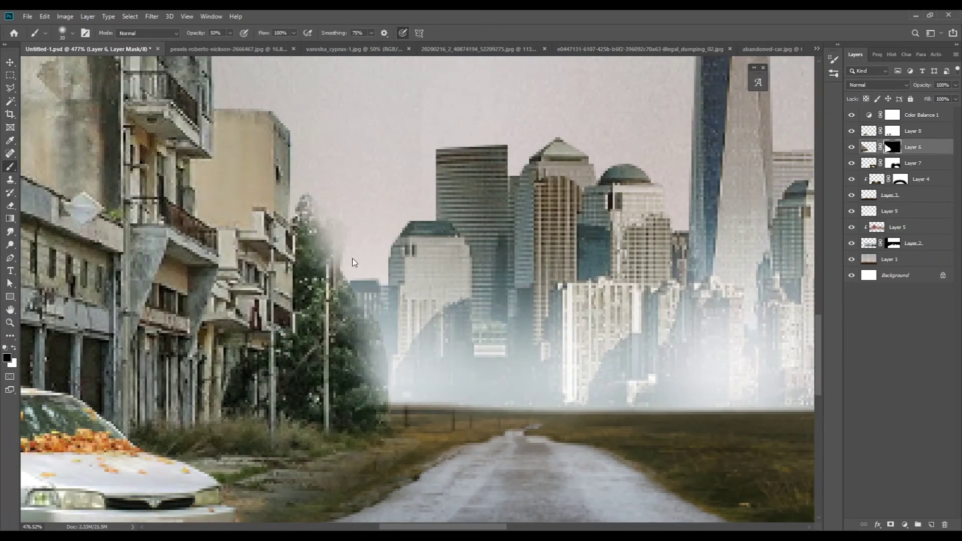
pyautogui.hotkey('ctrl', '0')
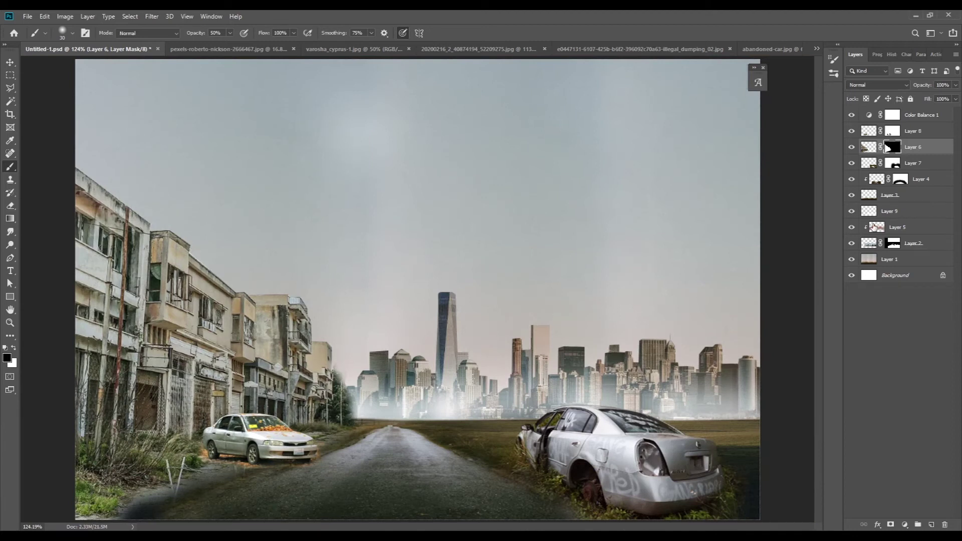
# Compare the haze on and off, place it below Layer 4, and set its opacity to 50%
pyautogui.click(872, 211)
pyautogui.click(852, 211)
pyautogui.moveTo(877, 211); pyautogui.dragTo(877, 166)
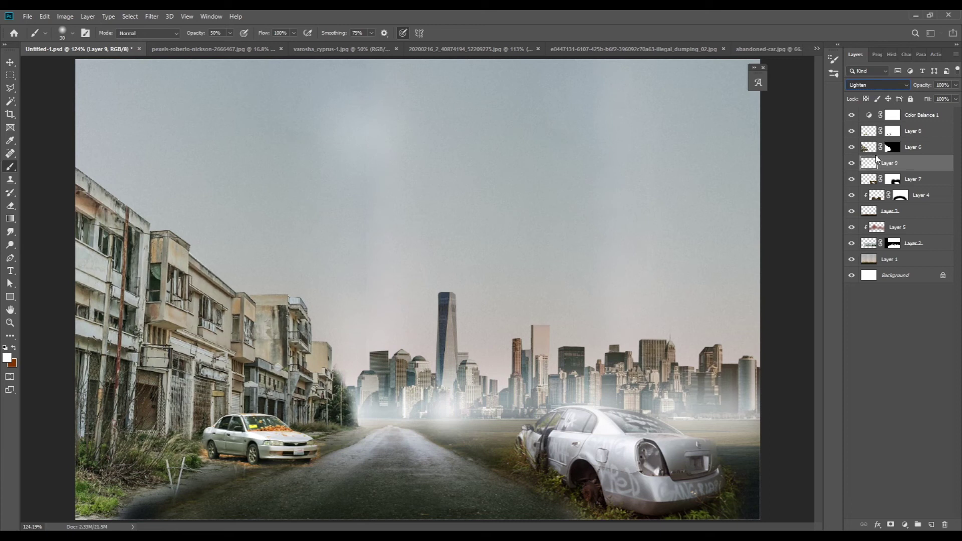
pyautogui.moveTo(878, 163); pyautogui.dragTo(875, 199)
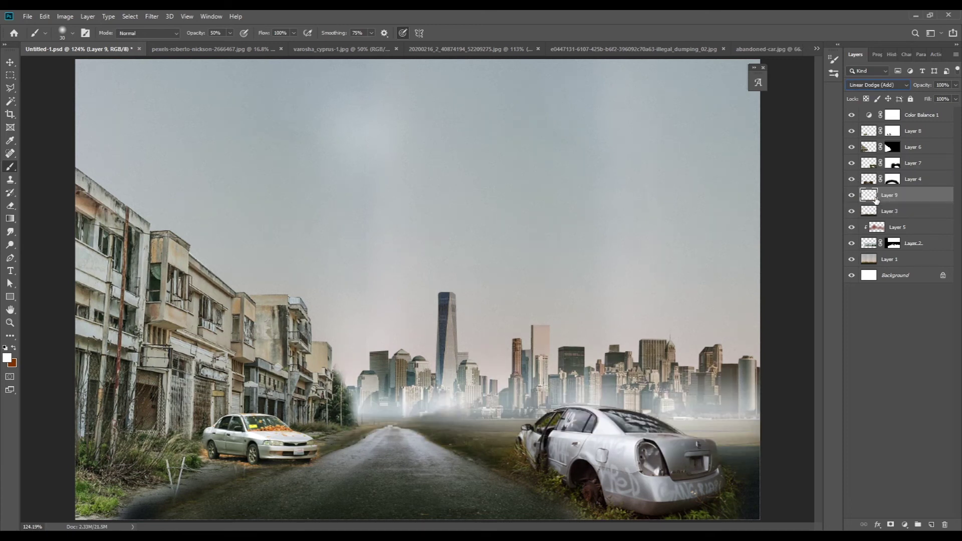
pyautogui.write('50')
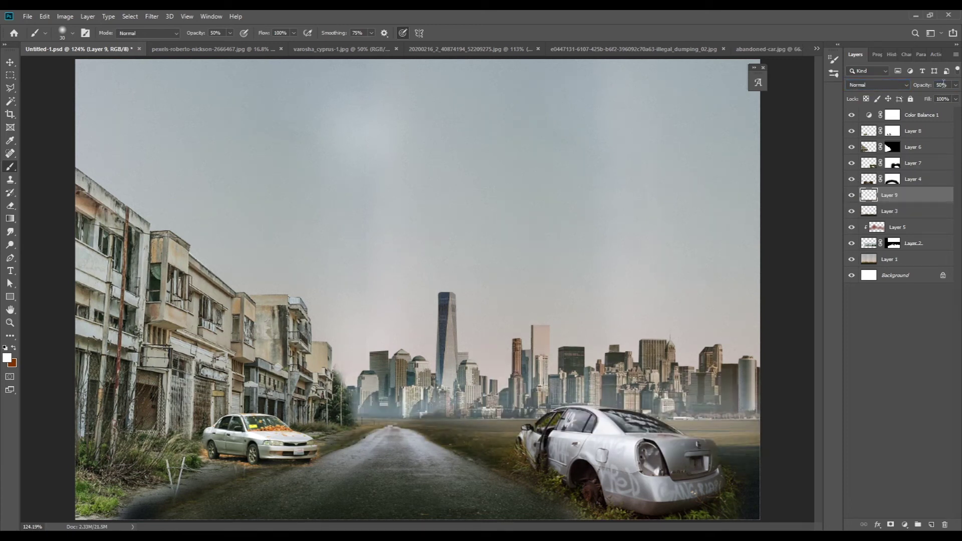
pyautogui.press('Return')
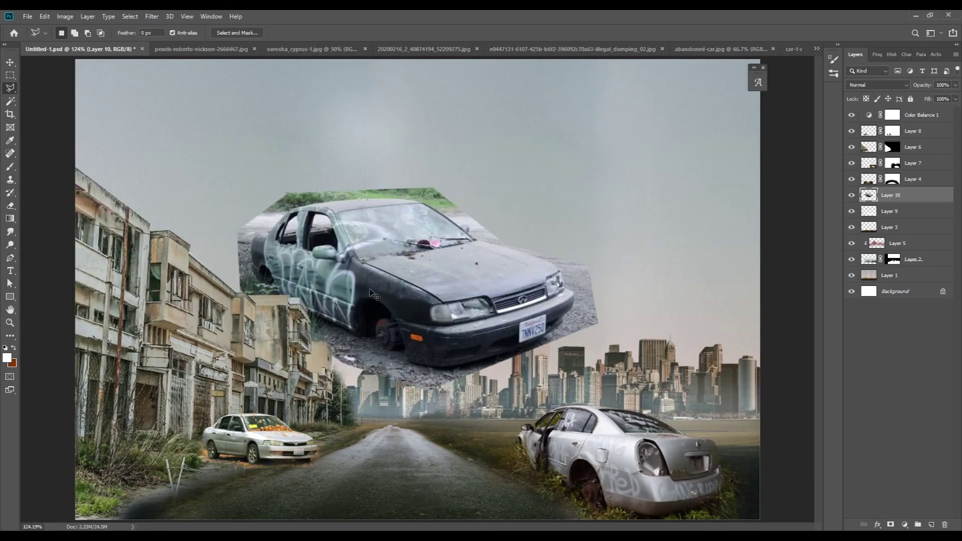
# Paste the graffiti car and shrink it down onto the road
pyautogui.hotkey('ctrl', 't')
pyautogui.moveTo(408, 301); pyautogui.dragTo(429, 396)
pyautogui.moveTo(429, 340); pyautogui.dragTo(498, 394)
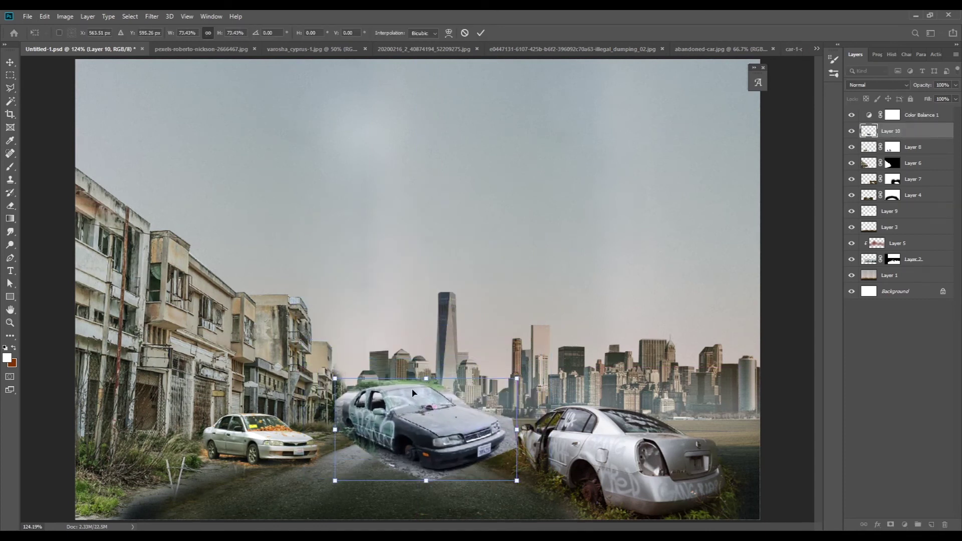
pyautogui.press('Return')
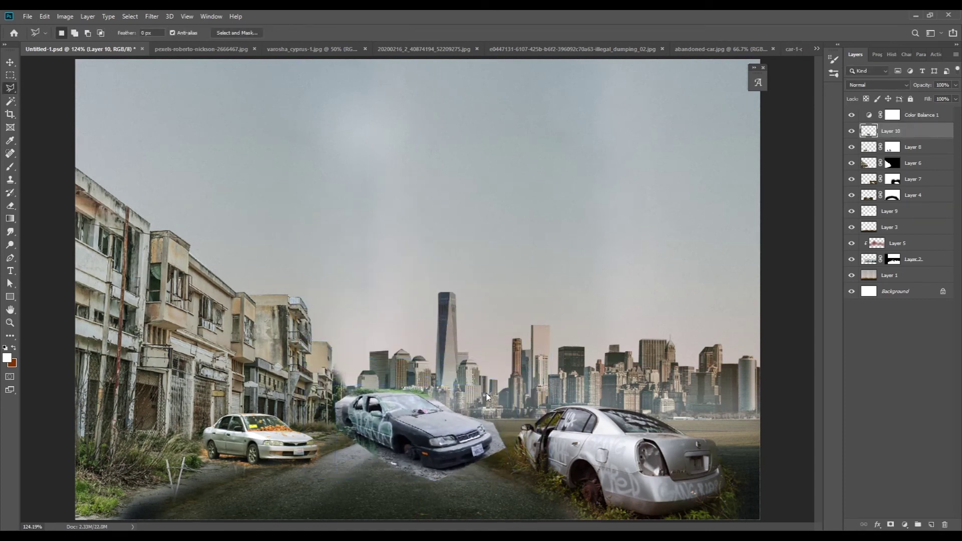
pyautogui.scroll(10, 395, 434)
# Trace the start of the car's outline along its roof with the Pen tool
pyautogui.press('p')
pyautogui.click(304, 338)
pyautogui.click(333, 331)
pyautogui.click(369, 331)
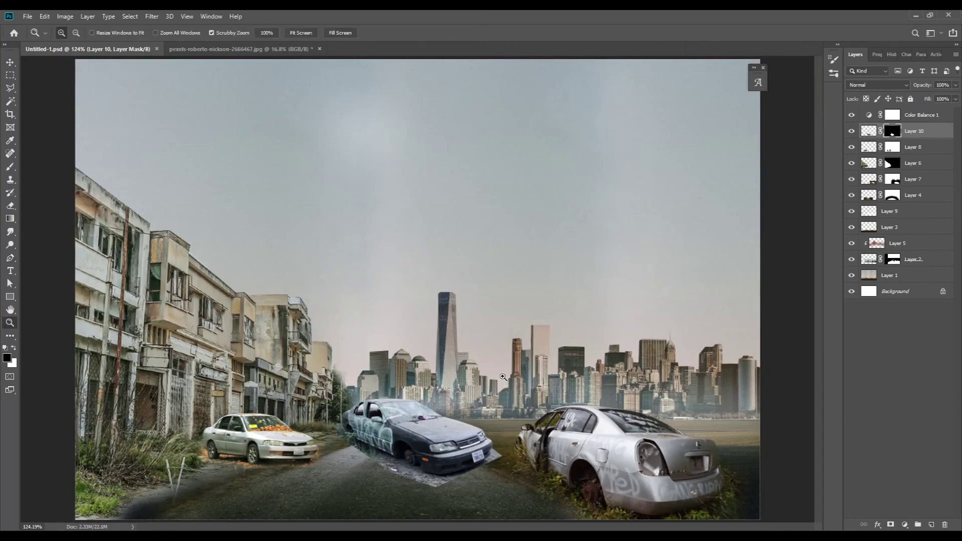
pyautogui.scroll(3, 504, 377)
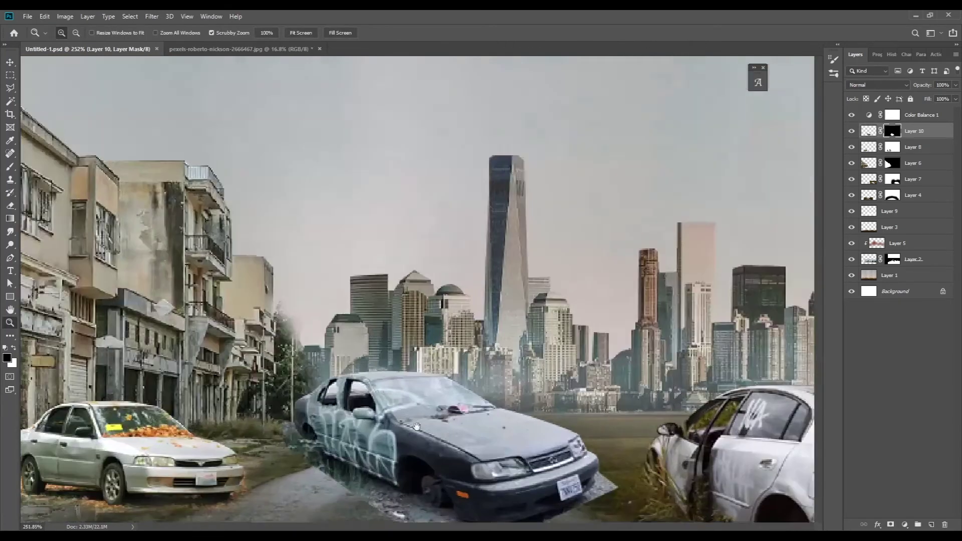
# Flip the middle car horizontally, shift it left, and mask out the gravel under its front
pyautogui.hotkey('ctrl', 't')
pyautogui.moveTo(445, 442); pyautogui.dragTo(405, 438)
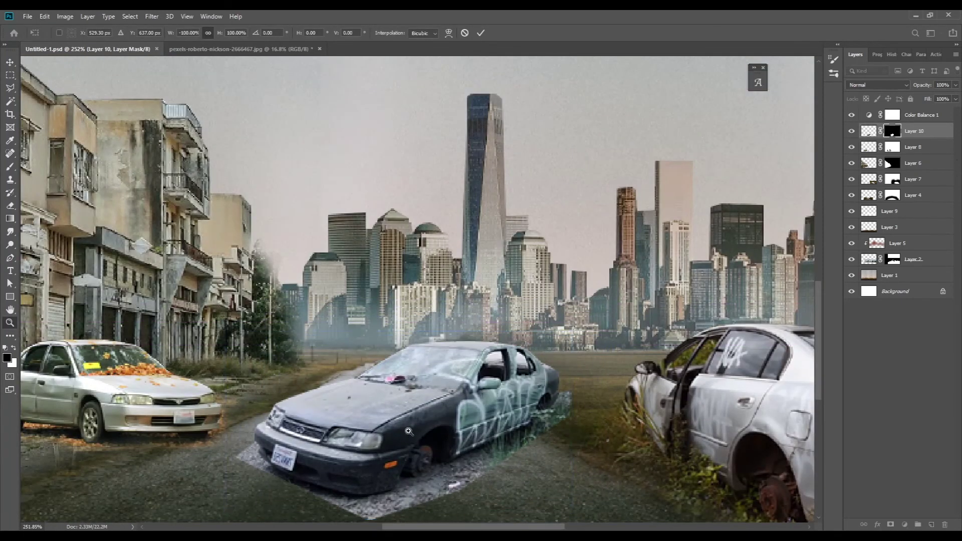
pyautogui.press('Return')
pyautogui.press('b')
pyautogui.moveTo(521, 456); pyautogui.dragTo(373, 511)
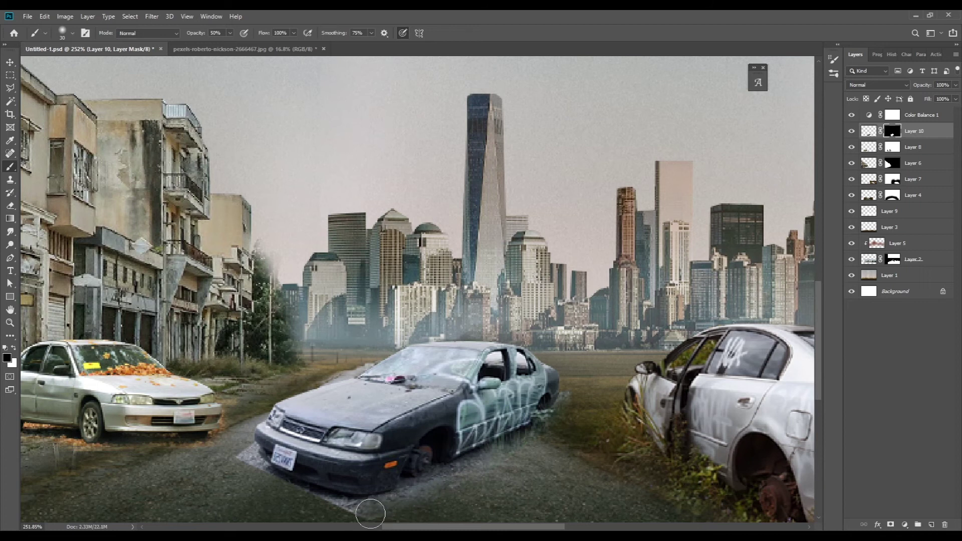
pyautogui.hotkey('ctrl', '0')
# Shift the middle car left on the road and shrink the white car to about 86%
pyautogui.hotkey('ctrl', 't')
pyautogui.moveTo(455, 449); pyautogui.dragTo(430, 444)
pyautogui.press('Return')
pyautogui.press('v')
pyautogui.keyDown('ctrl'); pyautogui.click(255, 436); pyautogui.keyUp('ctrl')
pyautogui.hotkey('ctrl', 't')
pyautogui.moveTo(322, 473); pyautogui.dragTo(309, 462)
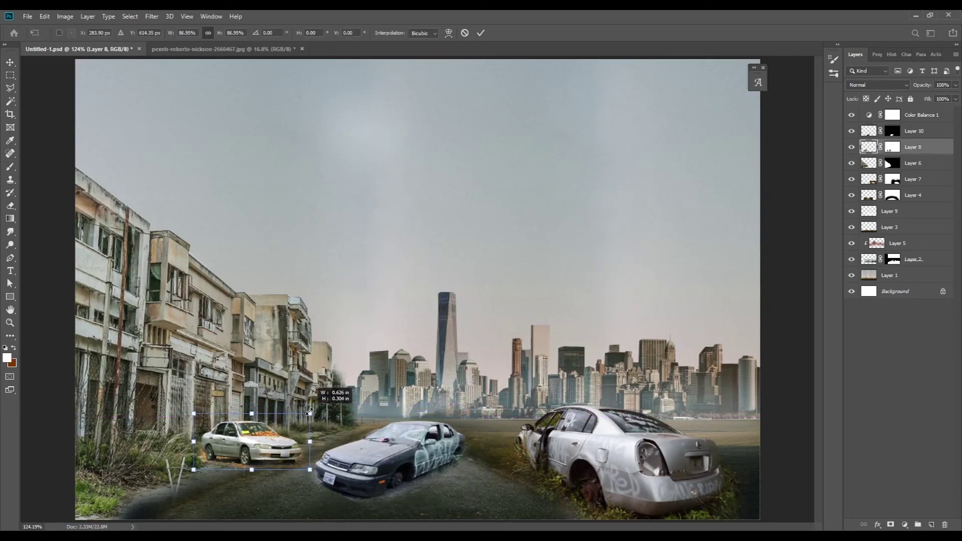
# Move the dark car beside the silver wreck and lower its layer in the stack
pyautogui.press('Return')
pyautogui.click(443, 454)
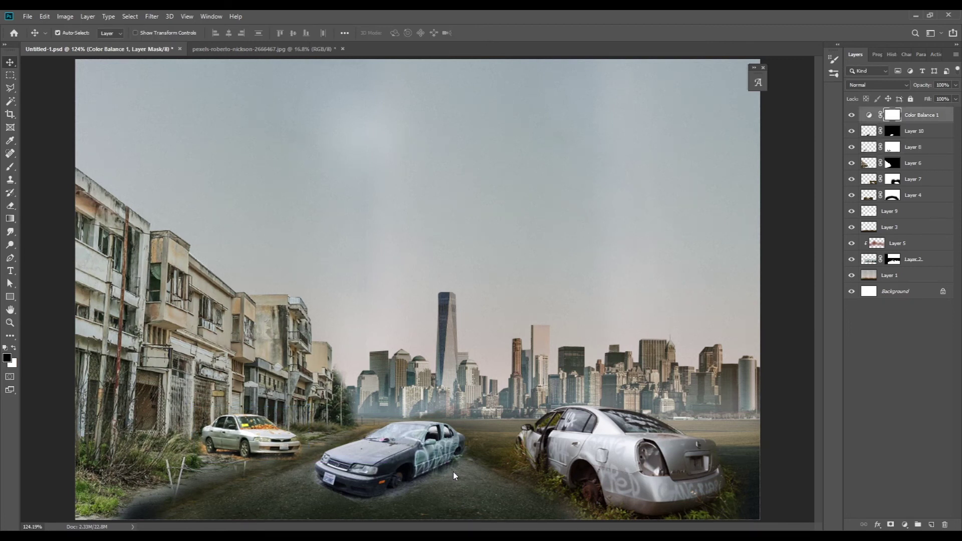
pyautogui.hotkey('ctrl', 't')
pyautogui.moveTo(468, 445); pyautogui.dragTo(455, 437)
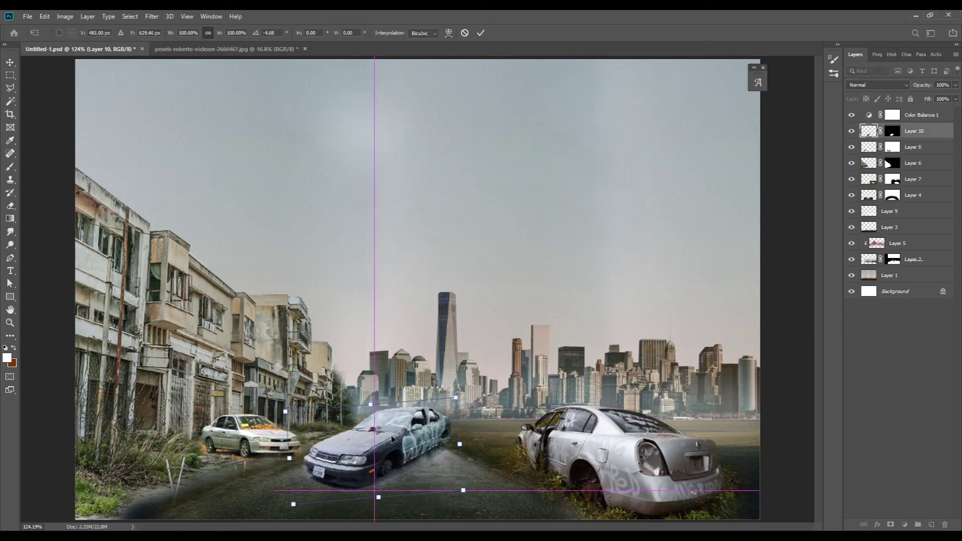
pyautogui.press('Return')
pyautogui.moveTo(501, 470); pyautogui.dragTo(629, 450)
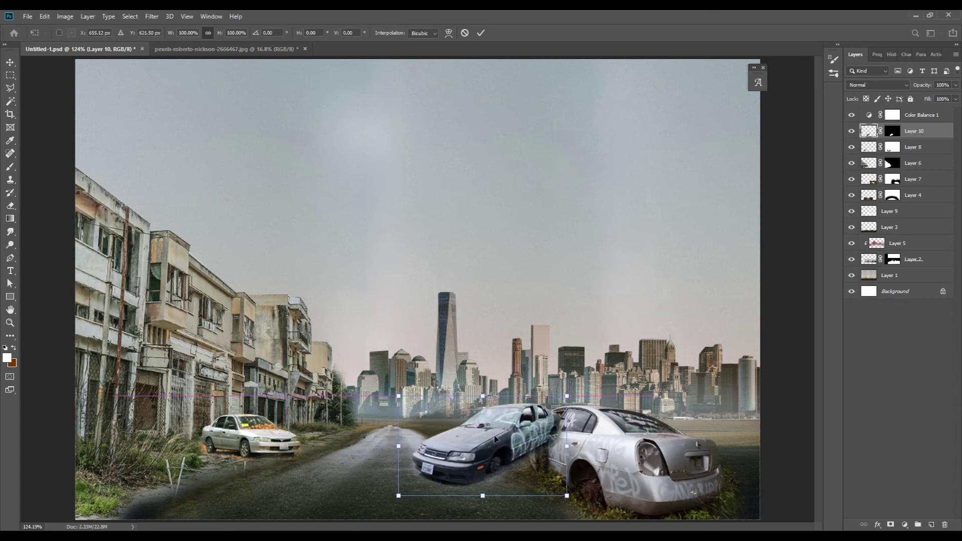
pyautogui.moveTo(872, 132)
pyautogui.mouseDown()
pyautogui.moveTo(872, 189)
pyautogui.moveTo(873, 173)
pyautogui.mouseUp()
# Shrink the dark car and tuck it behind the silver wreck
pyautogui.hotkey('ctrl', 't')
pyautogui.moveTo(517, 433); pyautogui.dragTo(480, 432)
pyautogui.press('Return')
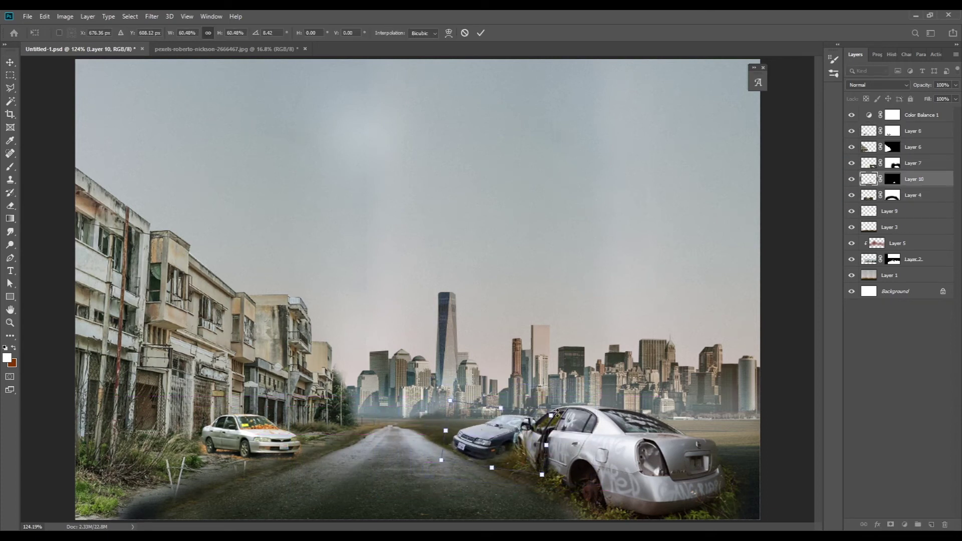
pyautogui.scroll(2, 500, 447)
# Flip the dark car horizontally and nudge it into place
pyautogui.press('i')
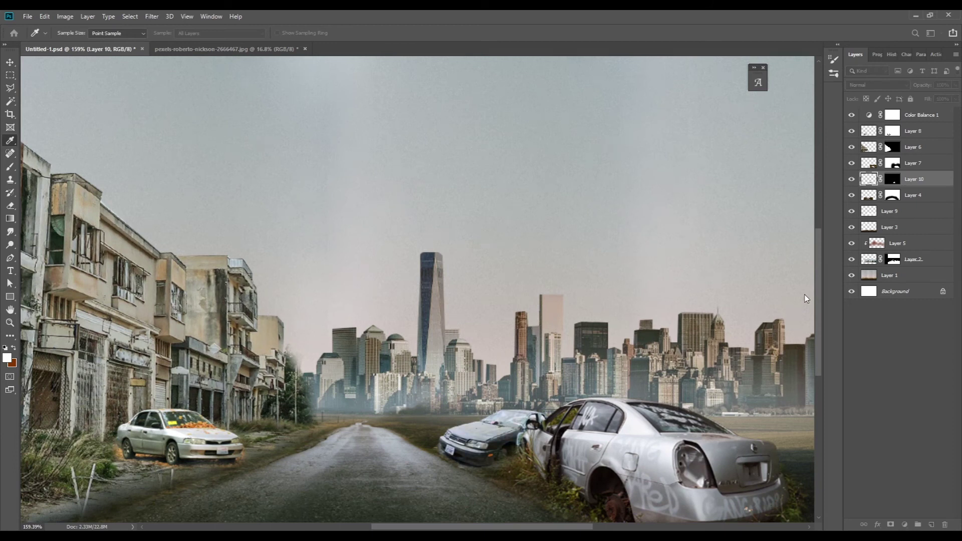
pyautogui.hotkey('ctrl', 't')
pyautogui.moveTo(479, 430); pyautogui.dragTo(485, 427)
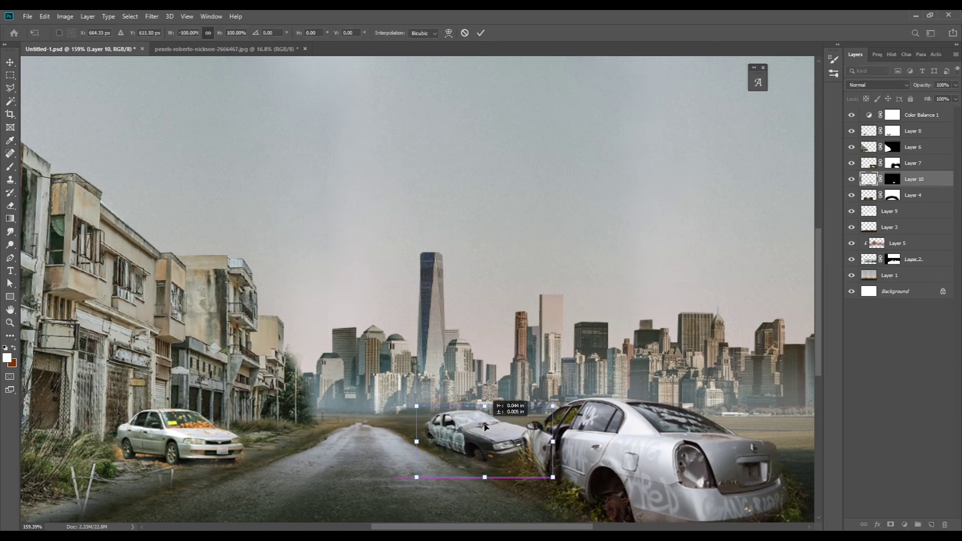
pyautogui.press('Return')
pyautogui.scroll(-2, 373, 425)
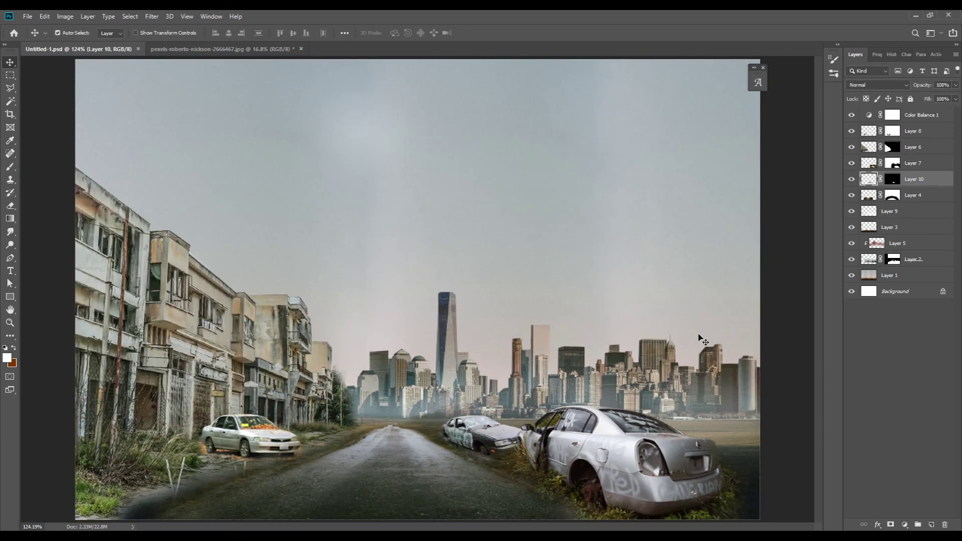
pyautogui.click(889, 275)
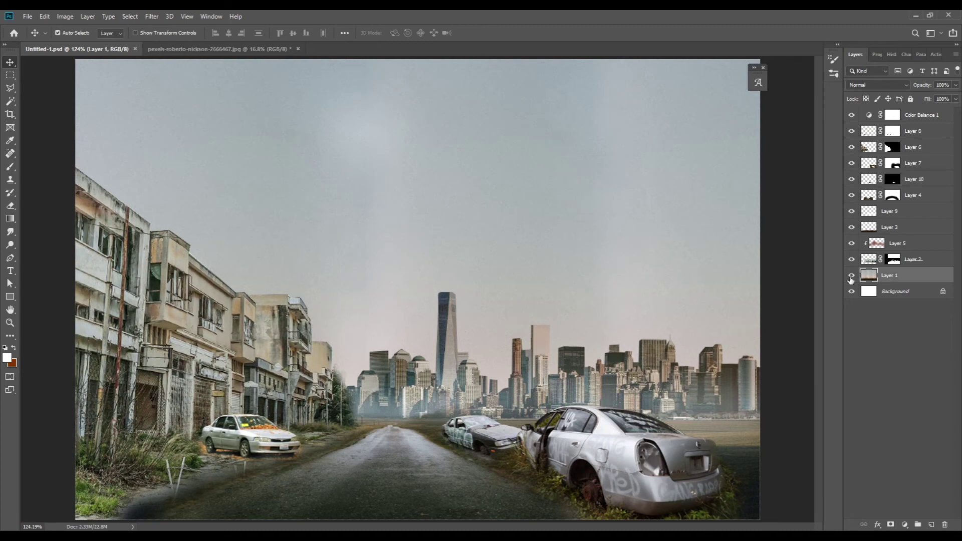
# Bring the Earth image into the composite above Layer 1 and scale it down
pyautogui.click(852, 275)
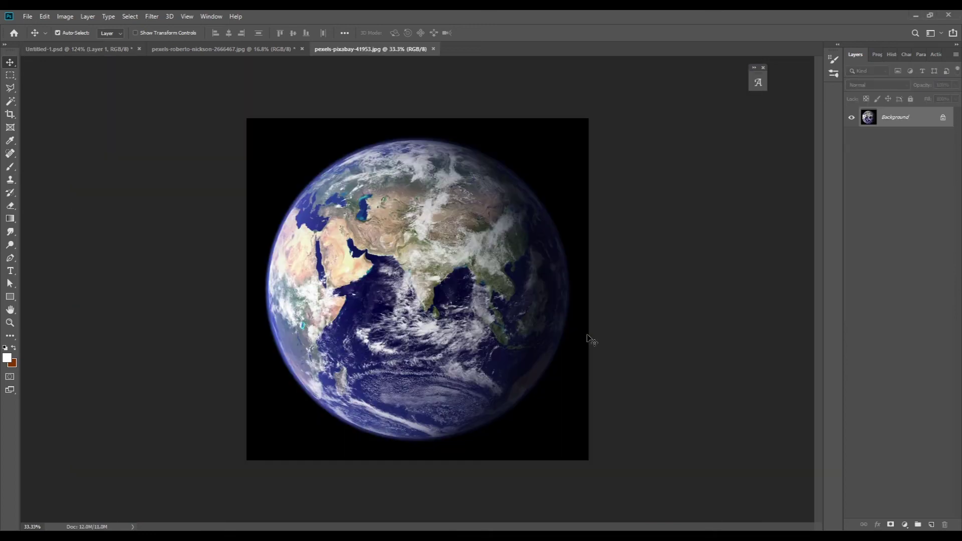
pyautogui.moveTo(591, 337); pyautogui.dragTo(189, 183)
pyautogui.hotkey('ctrl', 't')
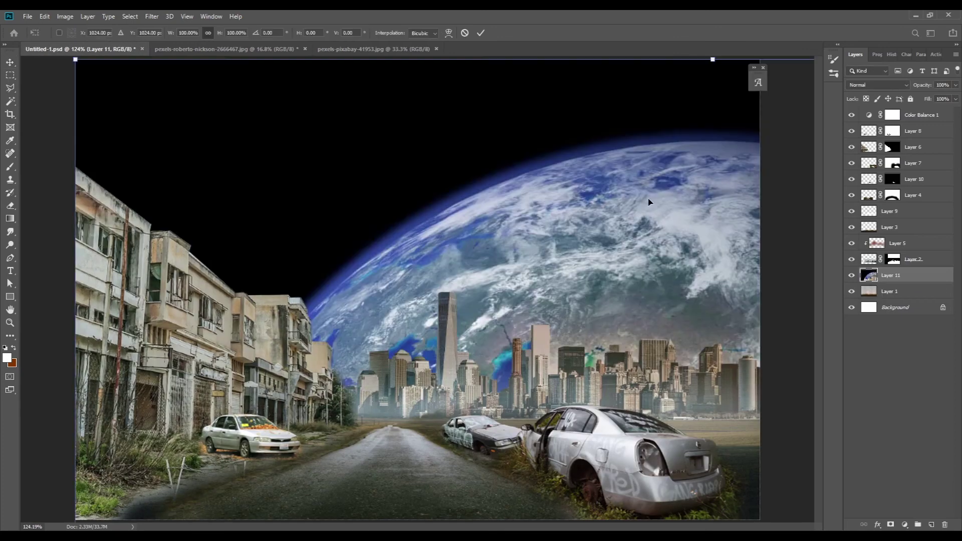
pyautogui.hotkey('ctrl', '-')
pyautogui.hotkey('ctrl', '-')
pyautogui.hotkey('ctrl', '-')
pyautogui.moveTo(608, 370)
pyautogui.mouseDown()
pyautogui.moveTo(456, 404)
pyautogui.moveTo(436, 337)
pyautogui.mouseUp()
pyautogui.press('Return')
pyautogui.hotkey('ctrl', '0')
# Transform the Earth layer again to sit lower behind the skyline
pyautogui.hotkey('ctrl', 't')
pyautogui.hotkey('ctrl', '-')
pyautogui.hotkey('ctrl', '-')
pyautogui.hotkey('ctrl', '-')
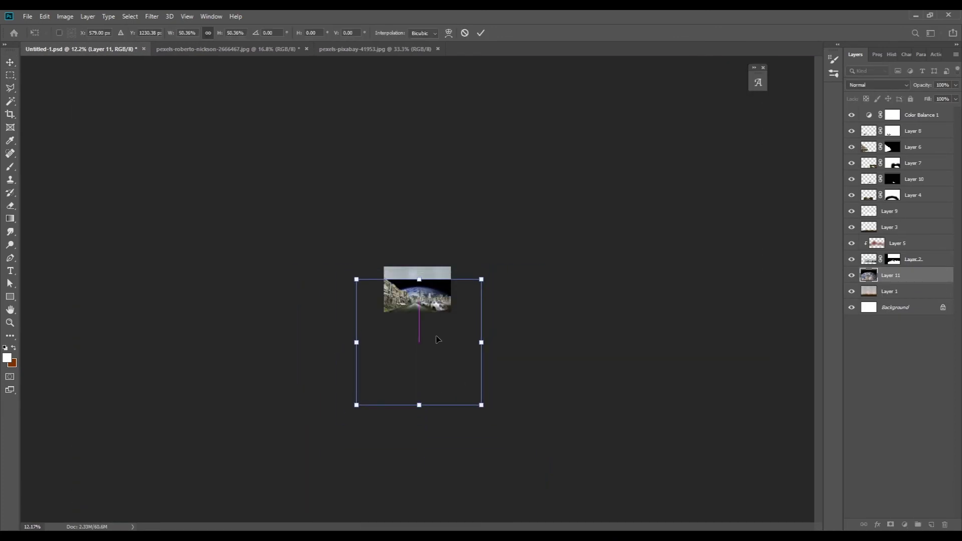
pyautogui.press('Return')
pyautogui.hotkey('ctrl', '0')
# Trace the planet's horizon with a path, select it, and mask out the black space
pyautogui.press('w')
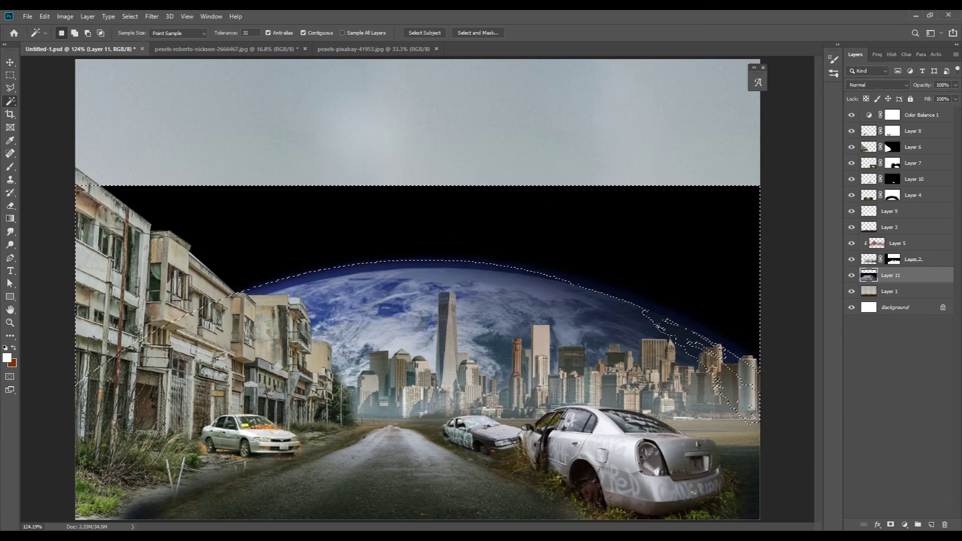
pyautogui.press('p')
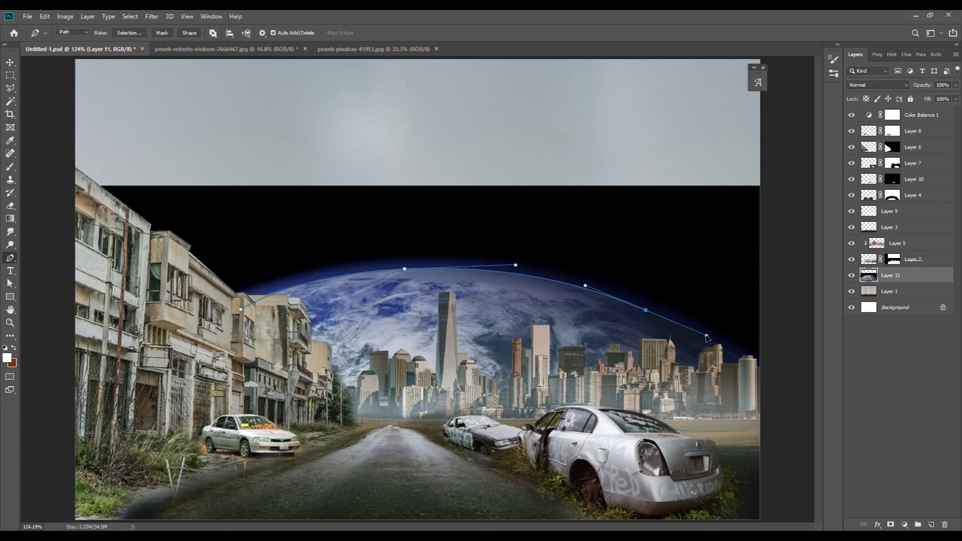
pyautogui.click(64, 150)
pyautogui.click(241, 309)
pyautogui.hotkey('ctrl', 'Return')
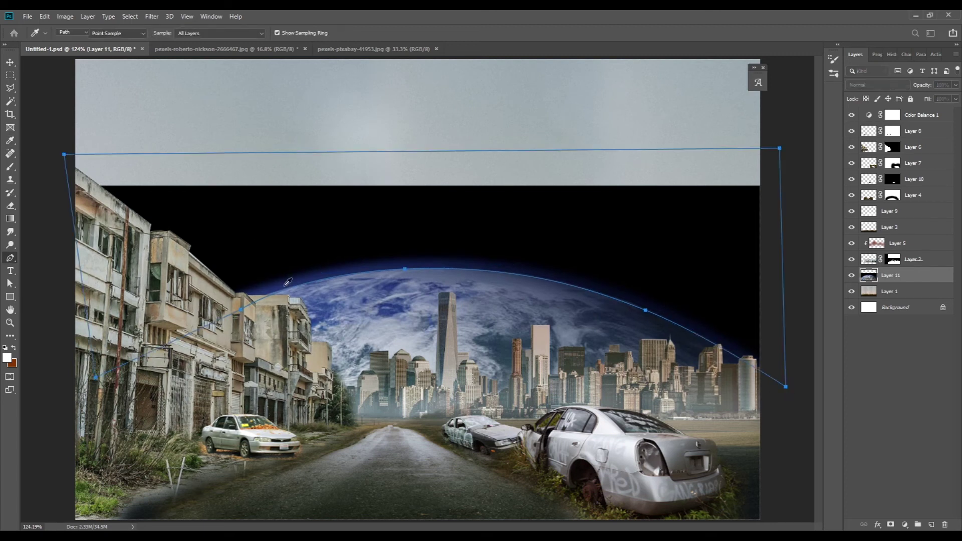
pyautogui.click(892, 525)
pyautogui.click(869, 275)
pyautogui.press('i')
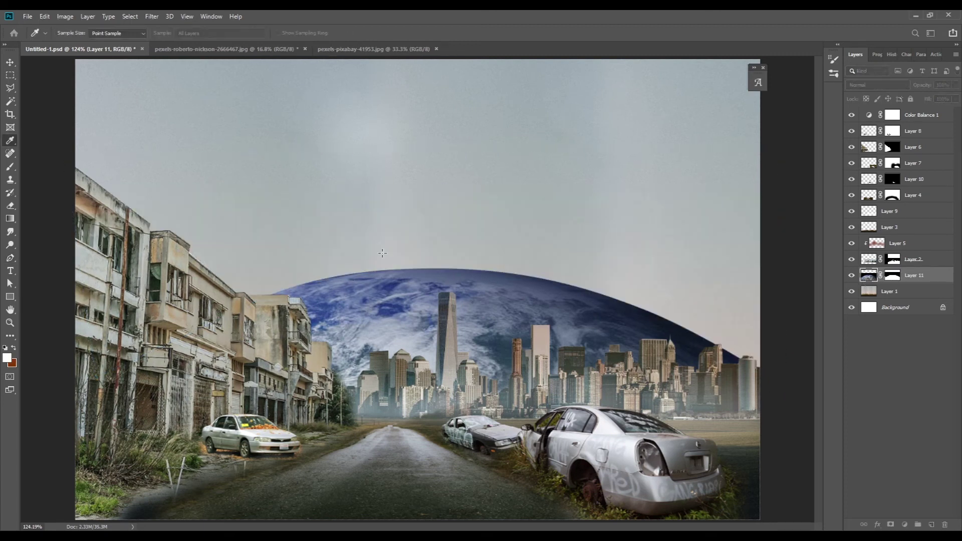
# Set the planet layer's blend mode to Soft Light so it fades into the sky
pyautogui.press('p')
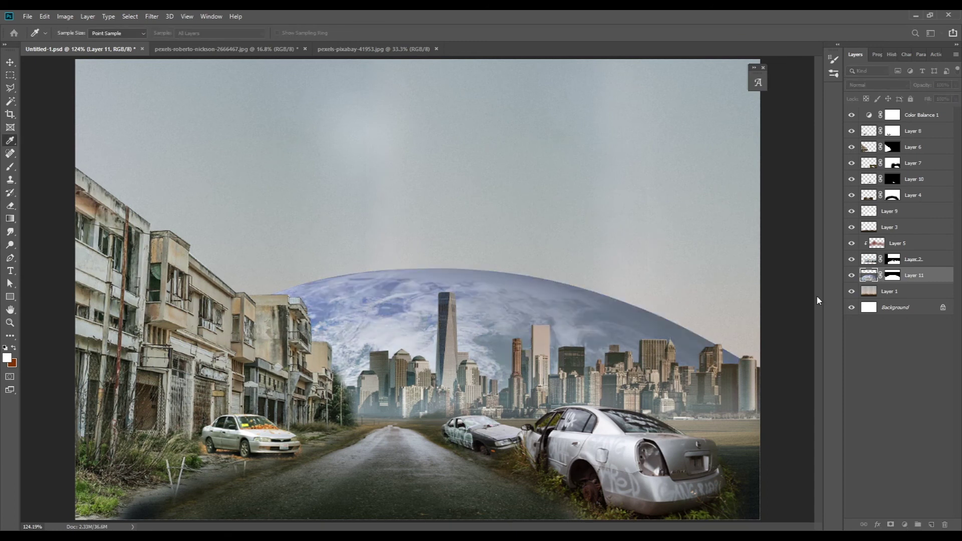
pyautogui.hotkey('alt', 'shift', 'h')
pyautogui.hotkey('alt', 'shift', 'f')
pyautogui.press('i')
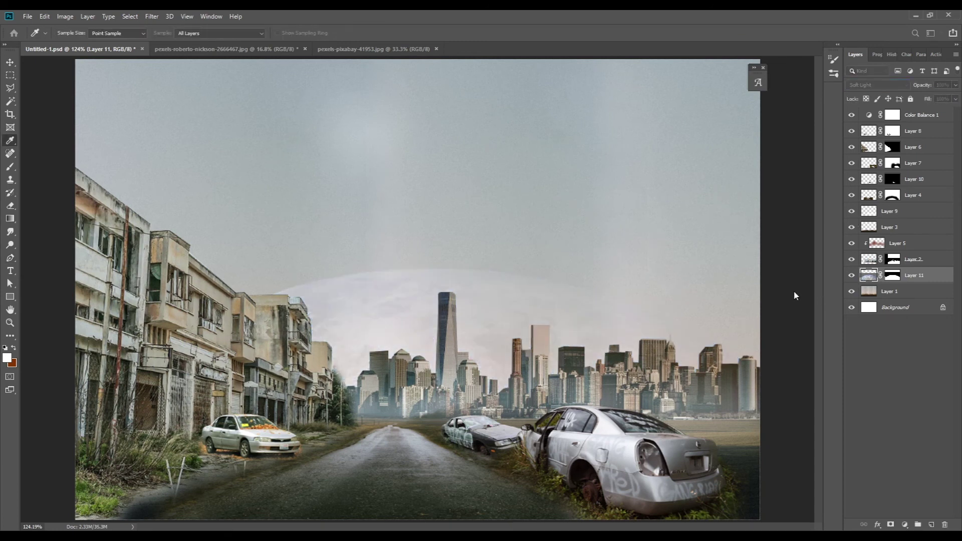
# Move the planet slightly higher behind the skyline
pyautogui.hotkey('ctrl', 't')
pyautogui.moveTo(544, 277); pyautogui.dragTo(496, 238)
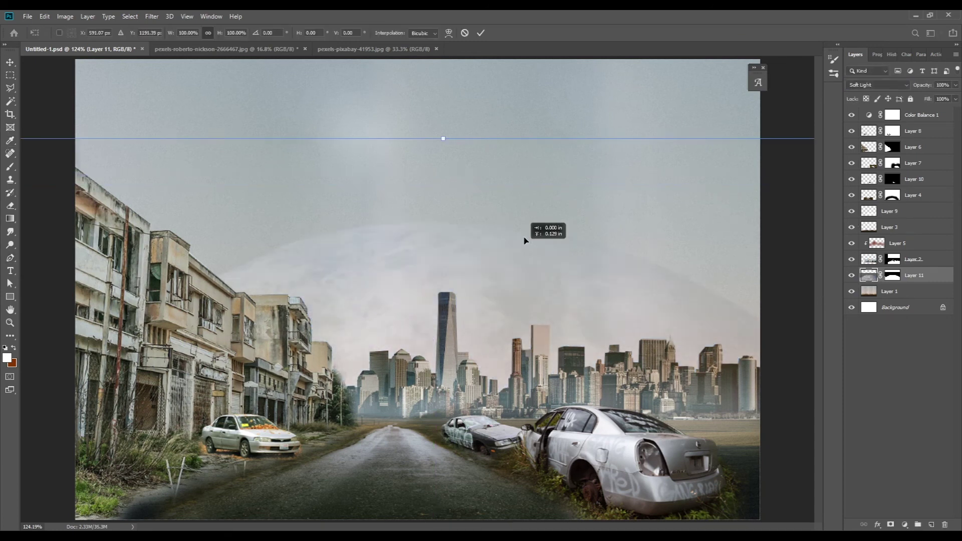
pyautogui.press('Return')
pyautogui.press('v')
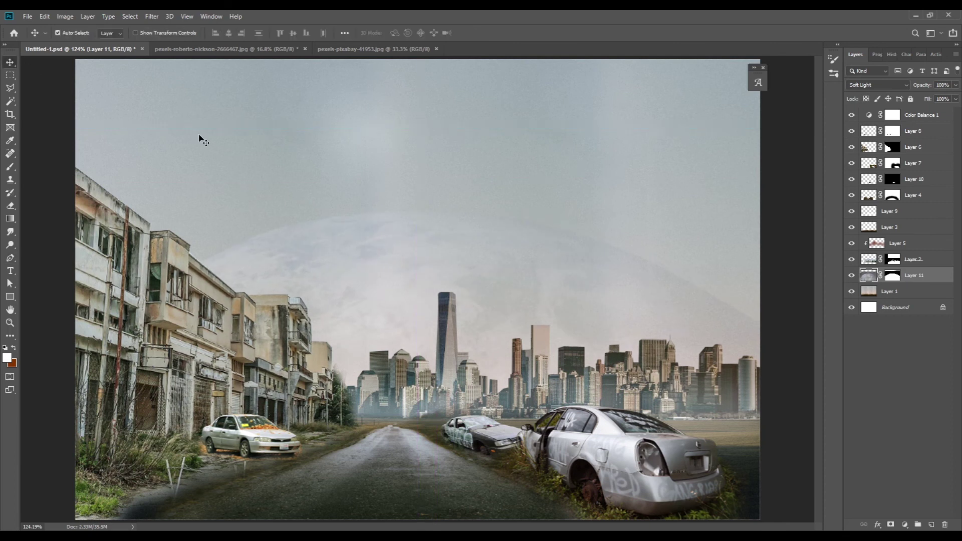
pyautogui.press('i')
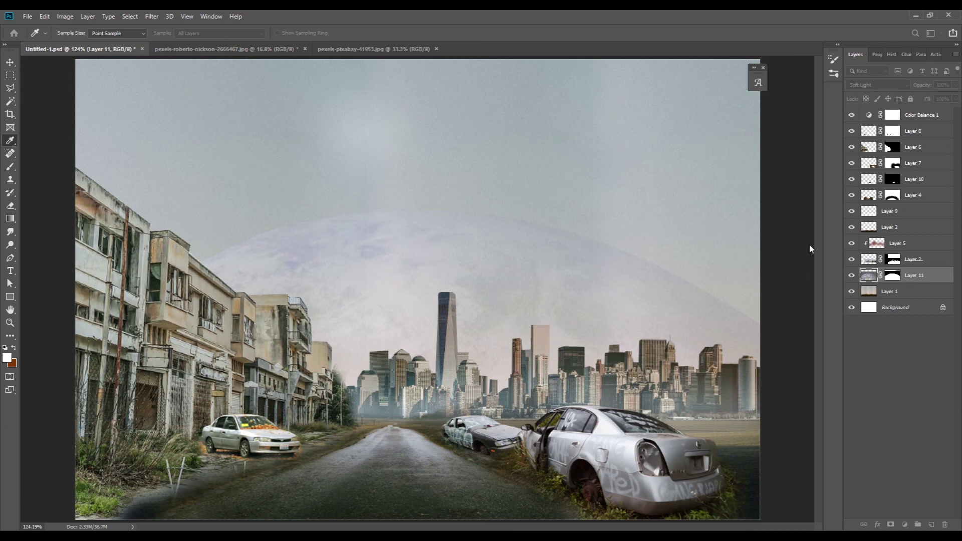
pyautogui.press('v')
pyautogui.click(913, 131)
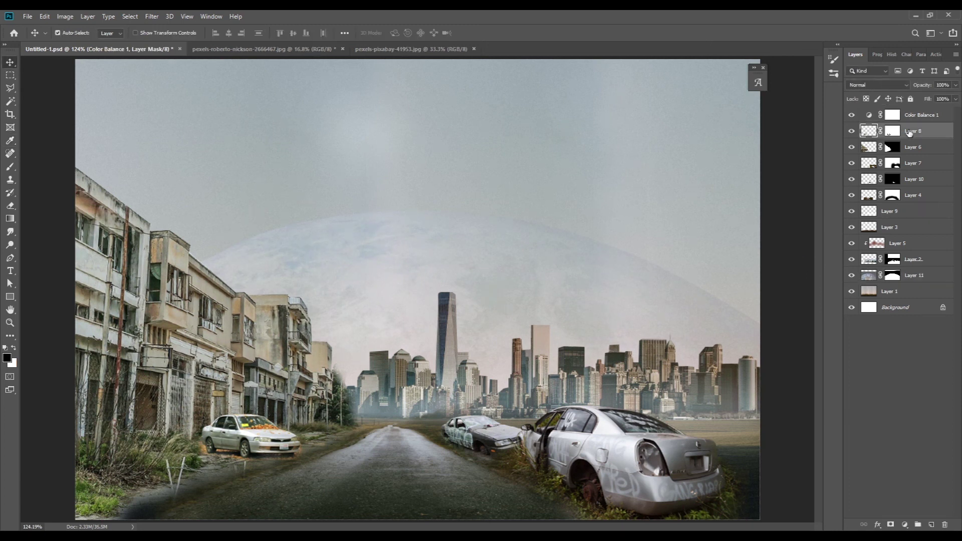
# Paint soft white haze on a new layer above Layer 8 and set it to 25% opacity
pyautogui.click(931, 525)
pyautogui.press('b')
pyautogui.moveTo(726, 501); pyautogui.dragTo(125, 484)
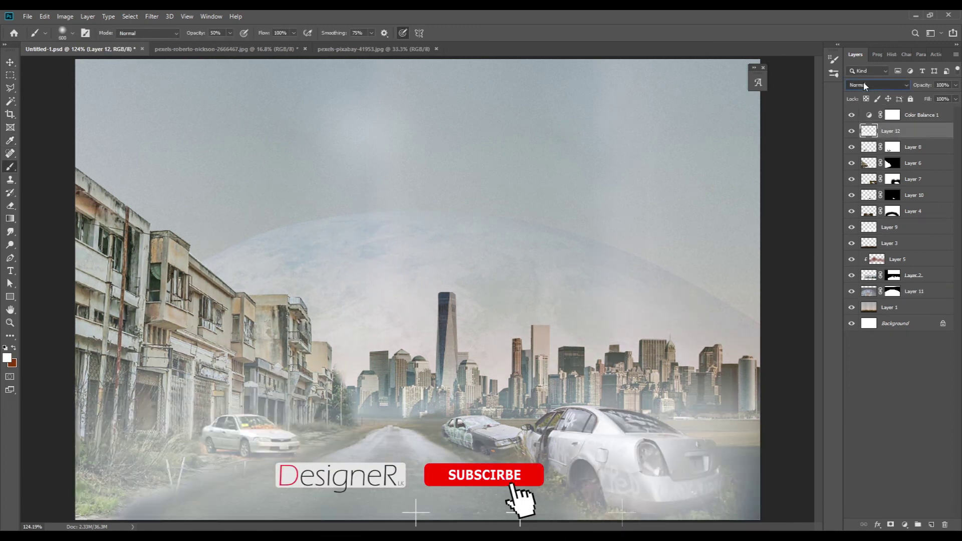
pyautogui.click(942, 85)
pyautogui.write('25')
pyautogui.press('Return')
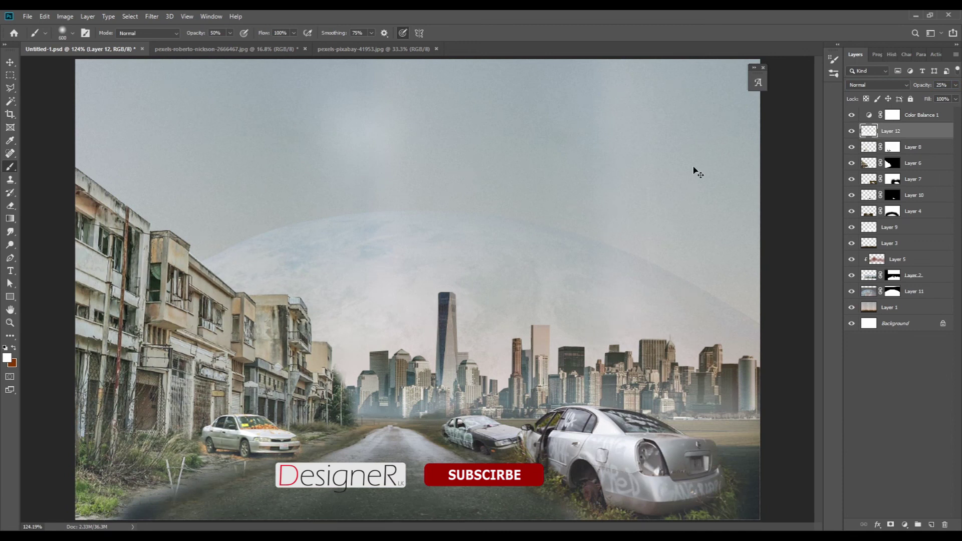
pyautogui.press('z')
pyautogui.click(851, 131)
pyautogui.click(852, 131)
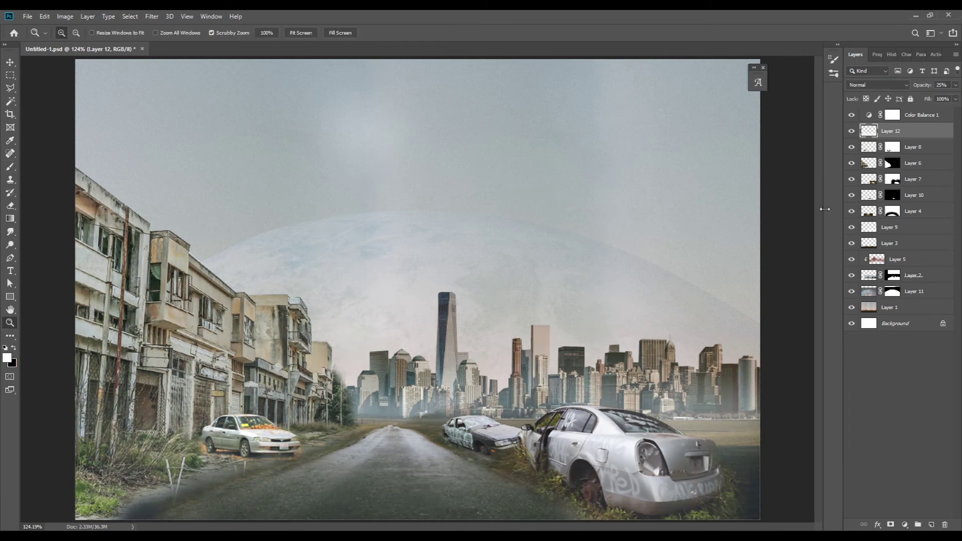
# Duplicate Layer 7's silver wreck, then shrink the copy and move it into the road
pyautogui.press('v')
pyautogui.click(892, 179)
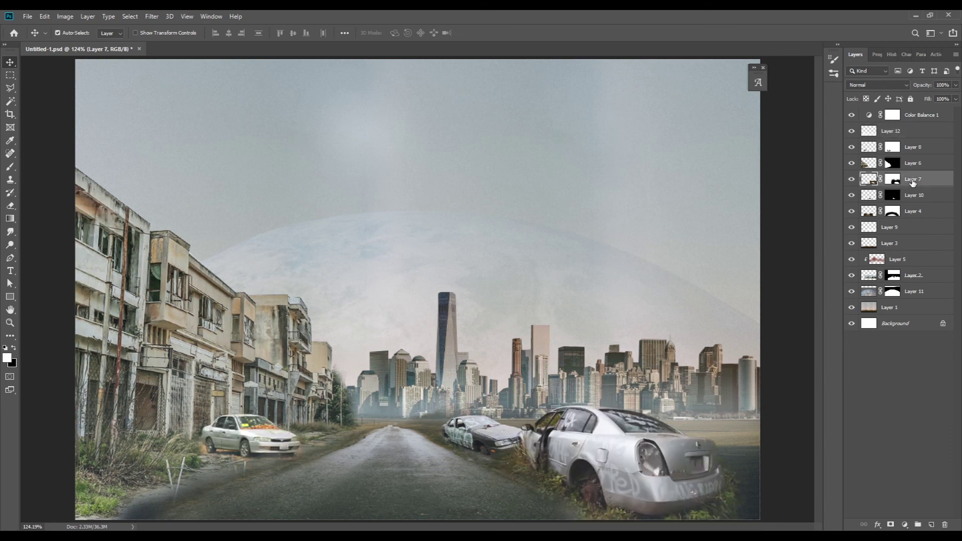
pyautogui.hotkey('ctrl', 'j')
pyautogui.hotkey('ctrl', 't')
pyautogui.moveTo(627, 462); pyautogui.dragTo(447, 462)
pyautogui.moveTo(537, 516); pyautogui.dragTo(390, 416)
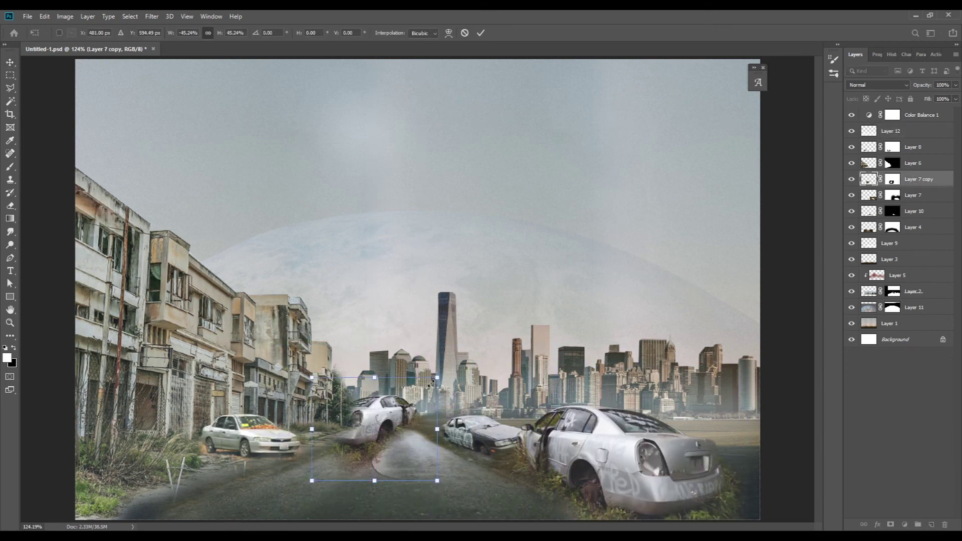